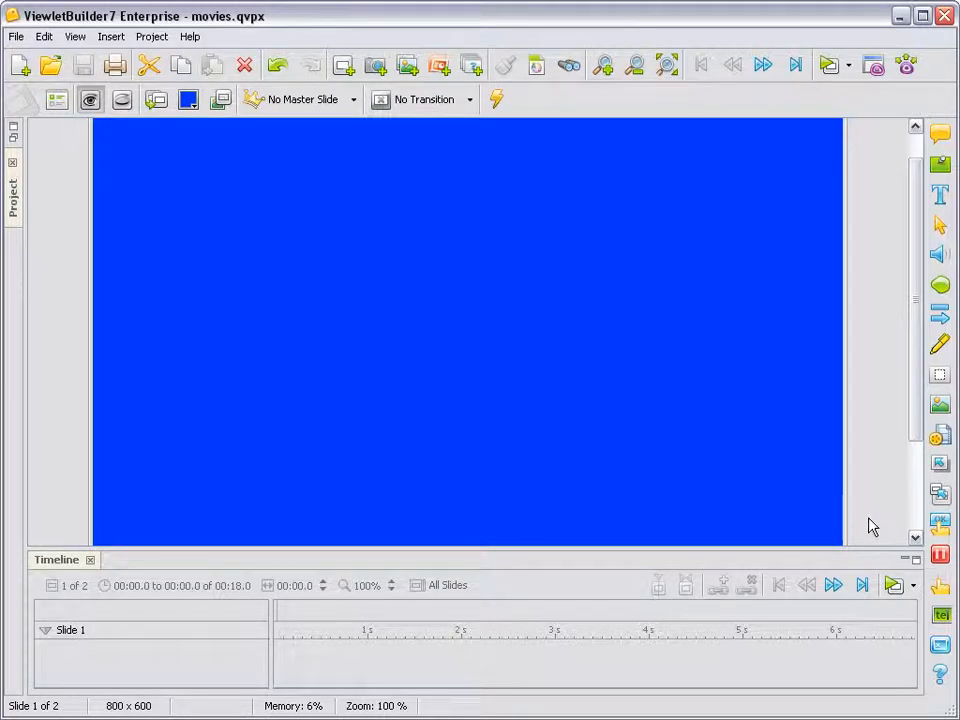
Open the movie insertion dialog and look at the address entry for the Load from URL source without entering one
click(940, 435)
drag(533, 309, 502, 107)
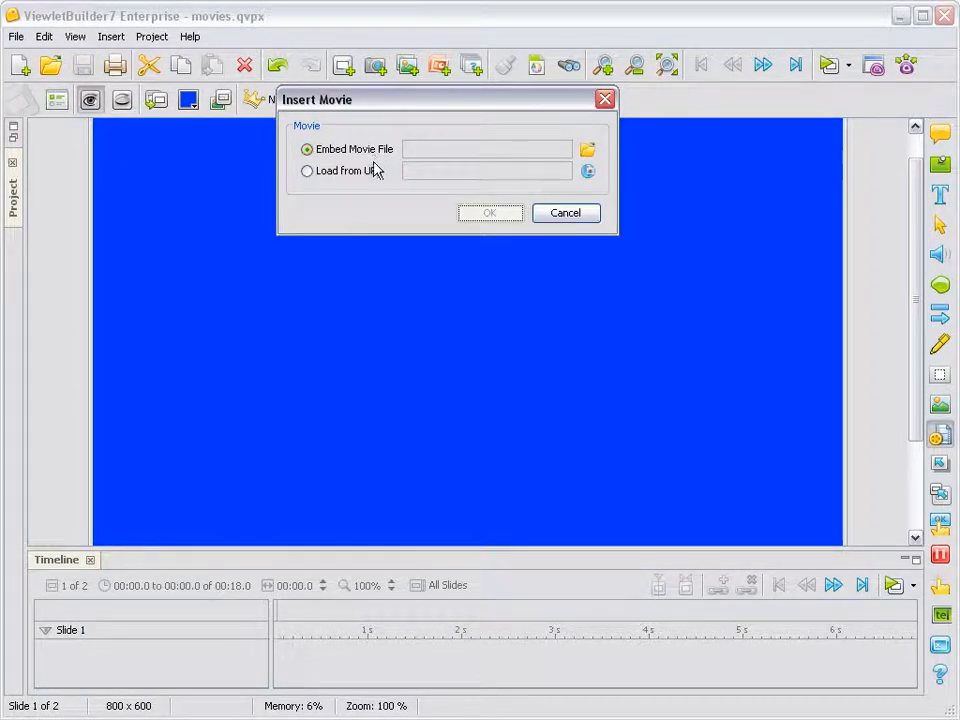
click(319, 175)
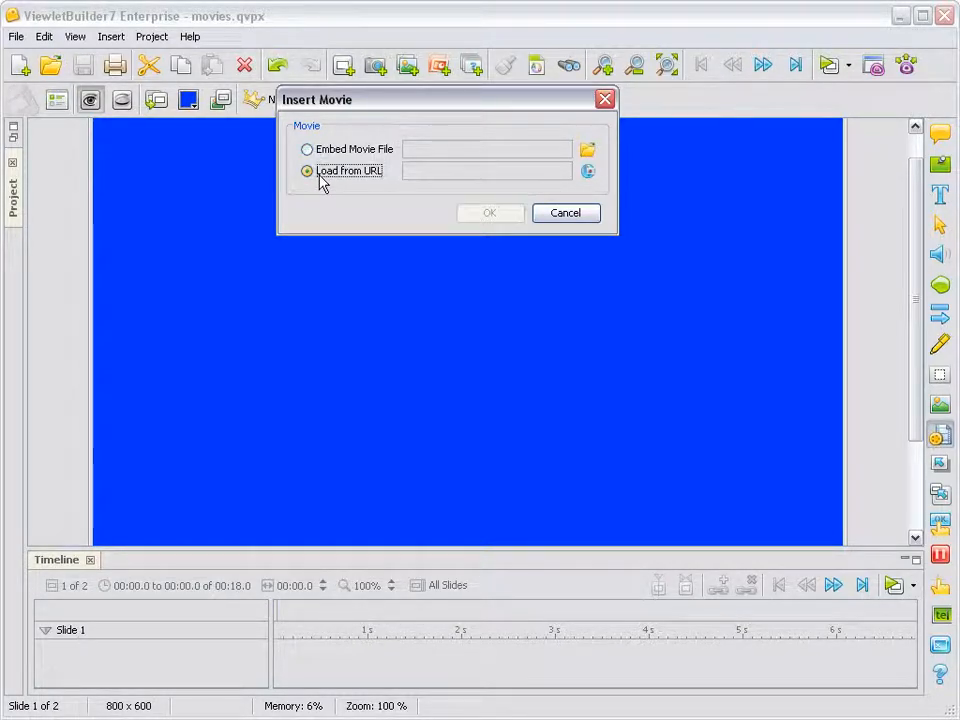
click(587, 172)
drag(544, 123, 557, 273)
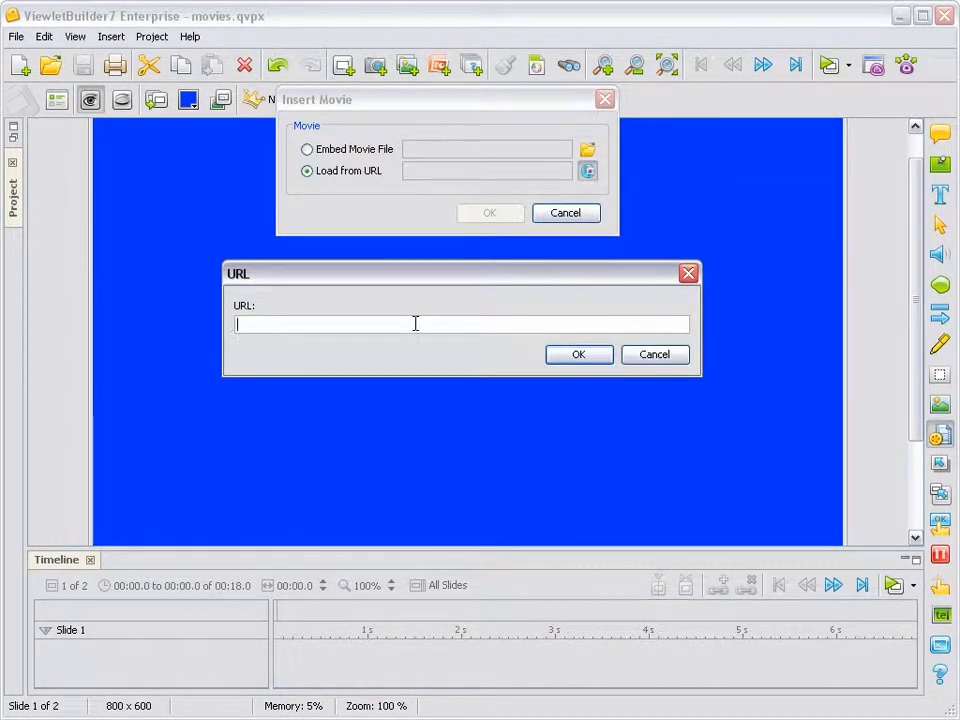
click(255, 326)
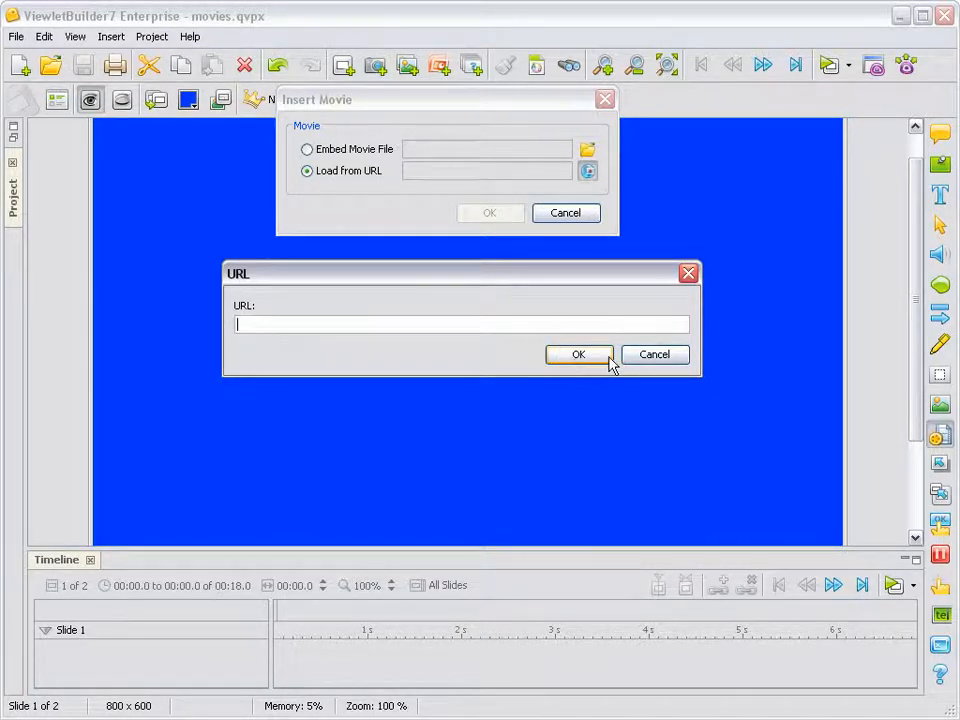
click(655, 356)
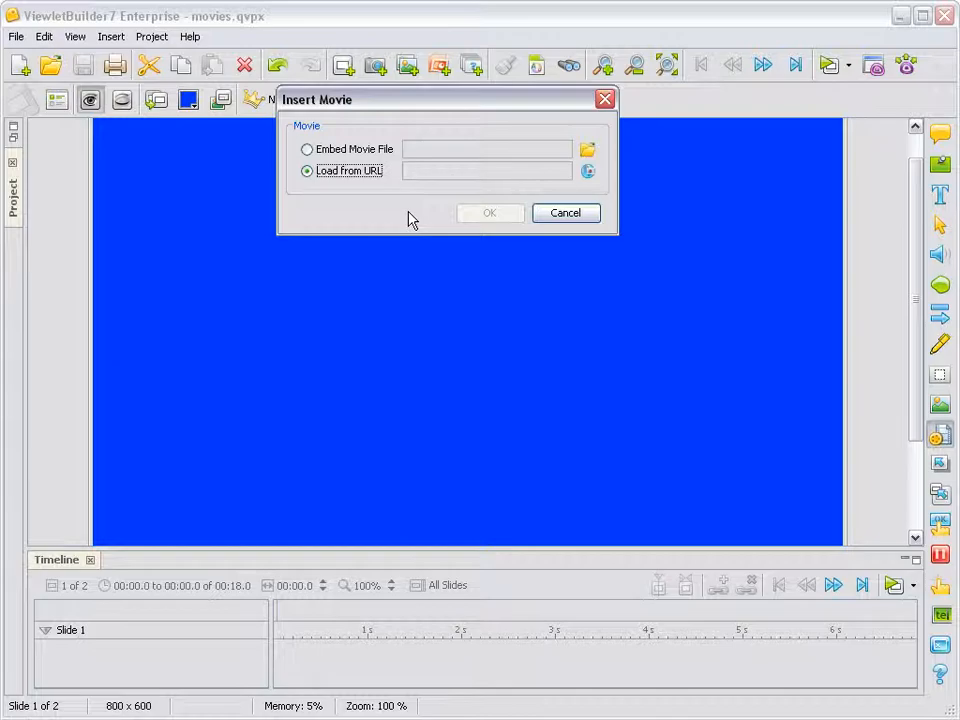
Switch the source to Embed Movie File and browse the Stock Movies folder in the Library without choosing a file
click(342, 152)
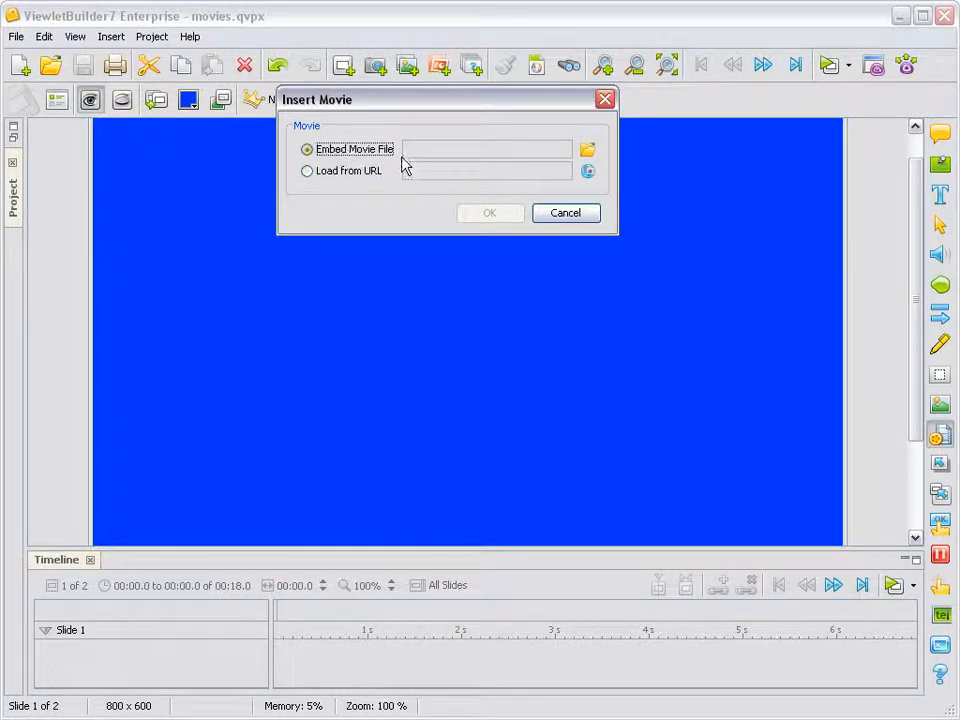
click(587, 151)
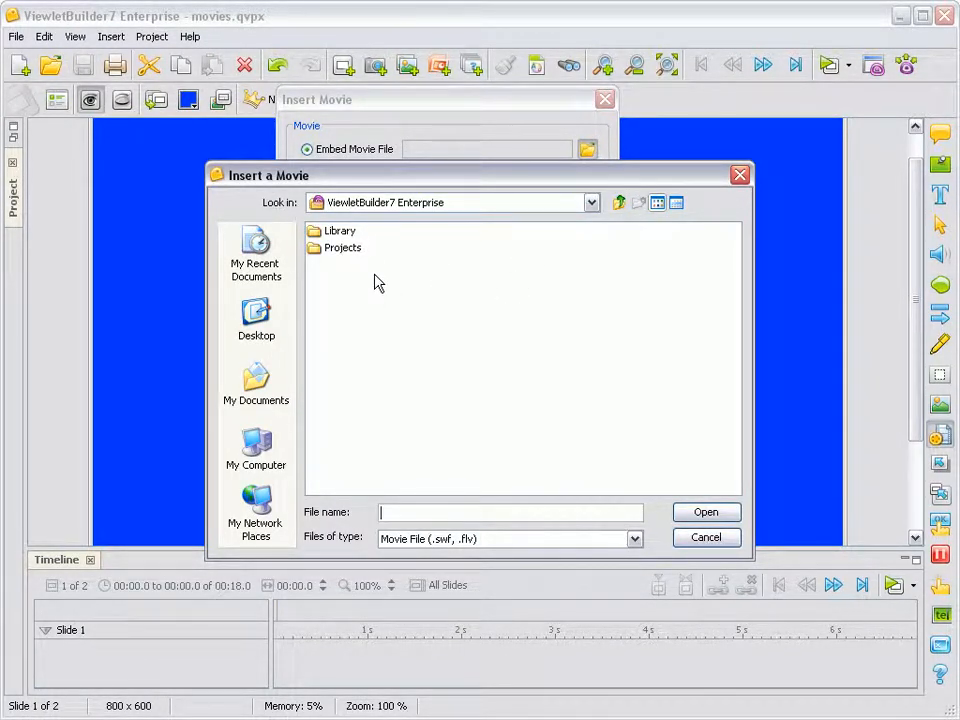
double_click(315, 235)
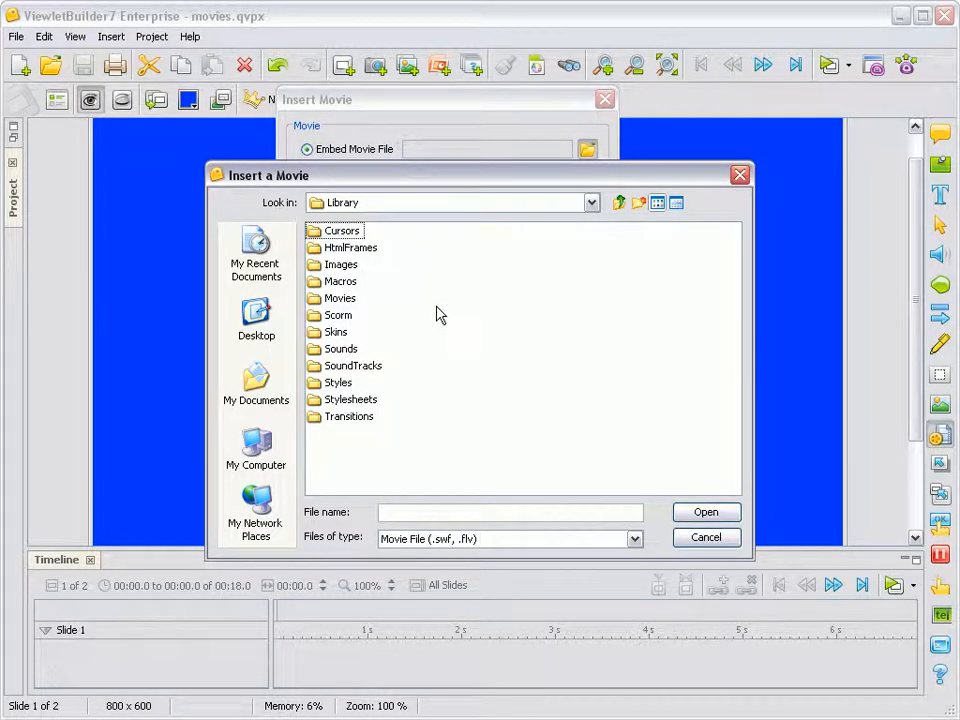
double_click(316, 301)
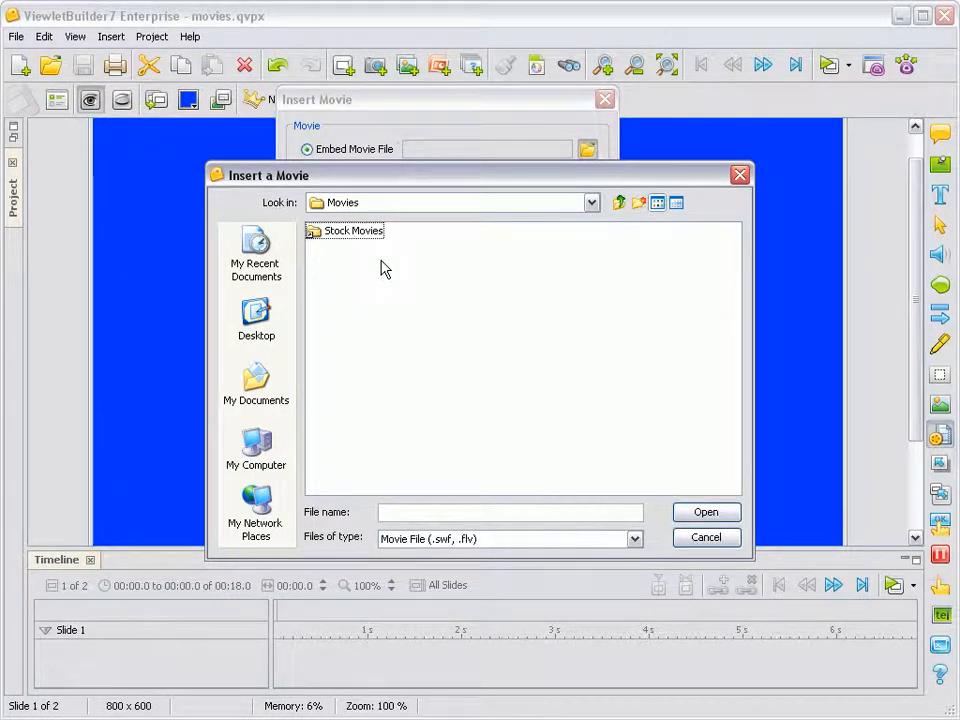
double_click(316, 236)
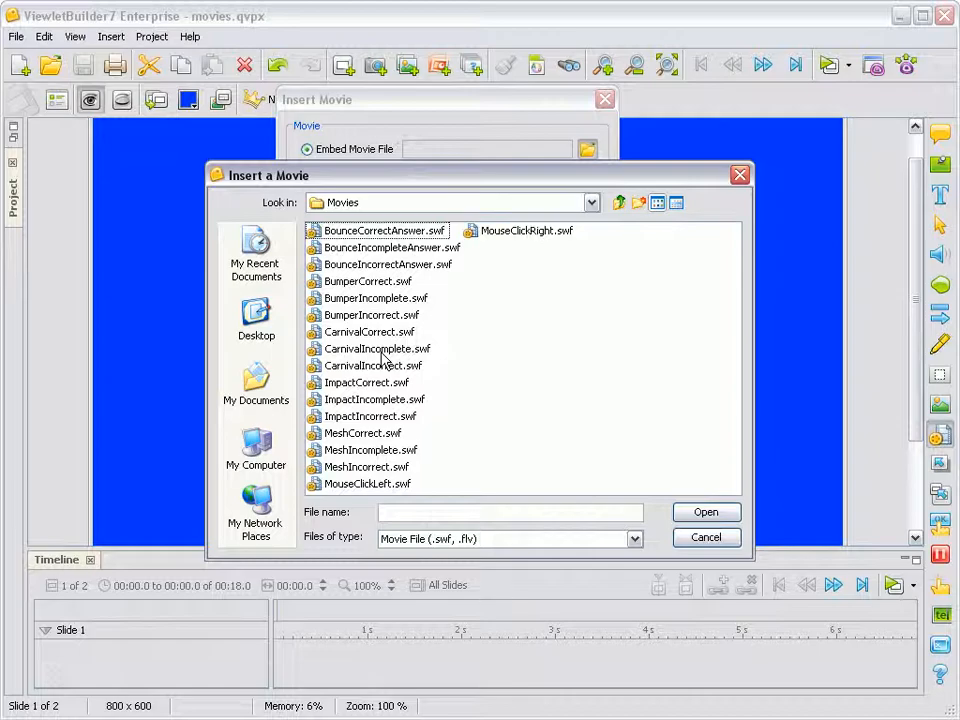
click(707, 541)
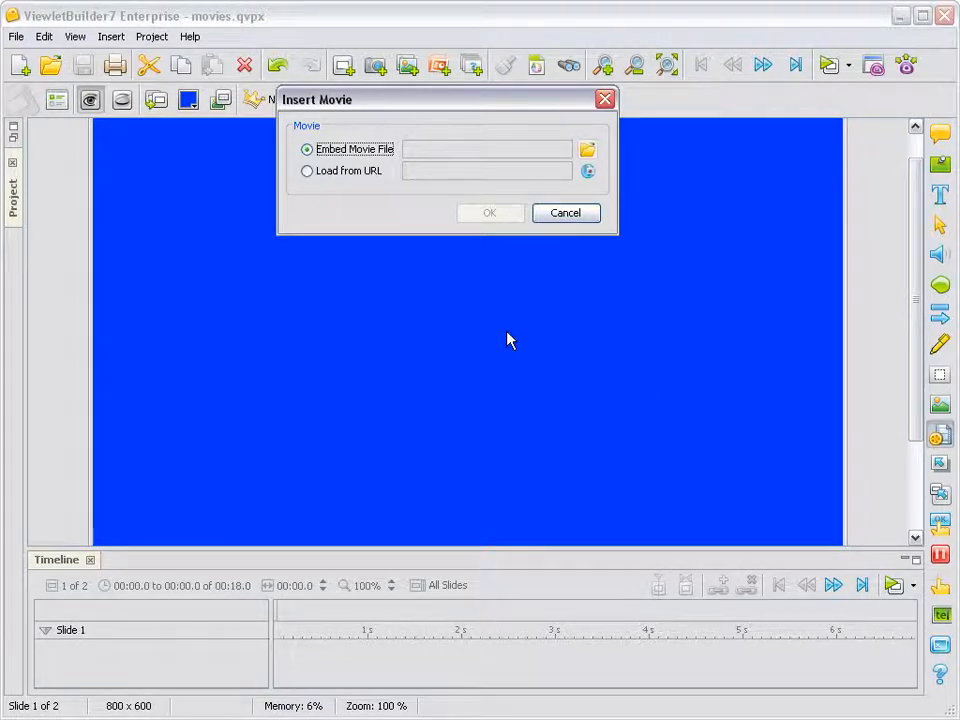
Embed cutting_a_clip.swf from the Desktop's Movies folder on slide 1
click(587, 150)
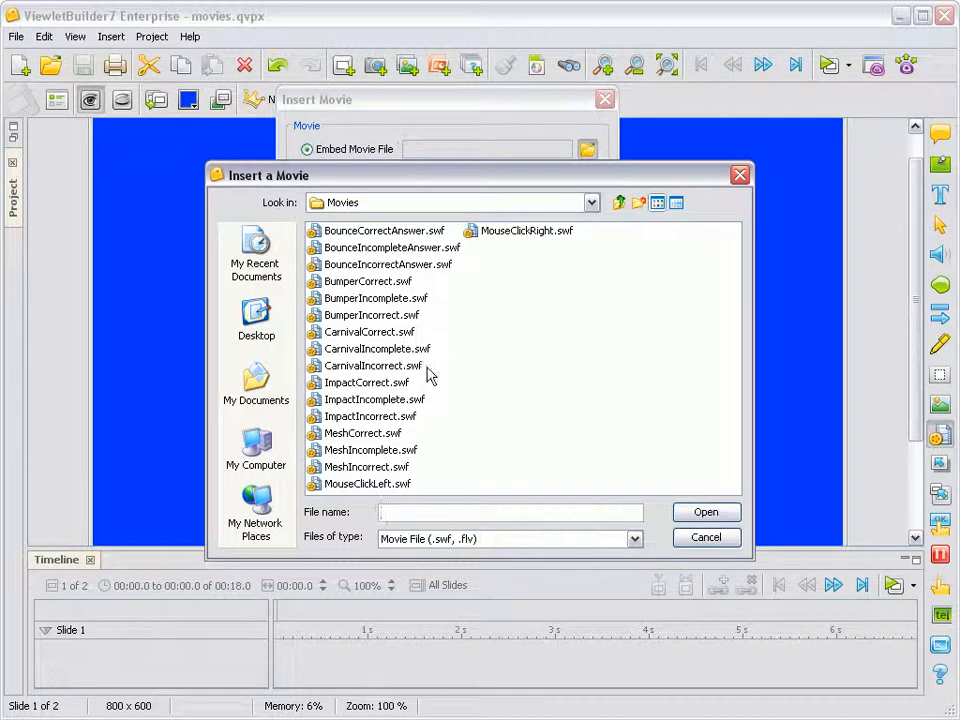
click(266, 336)
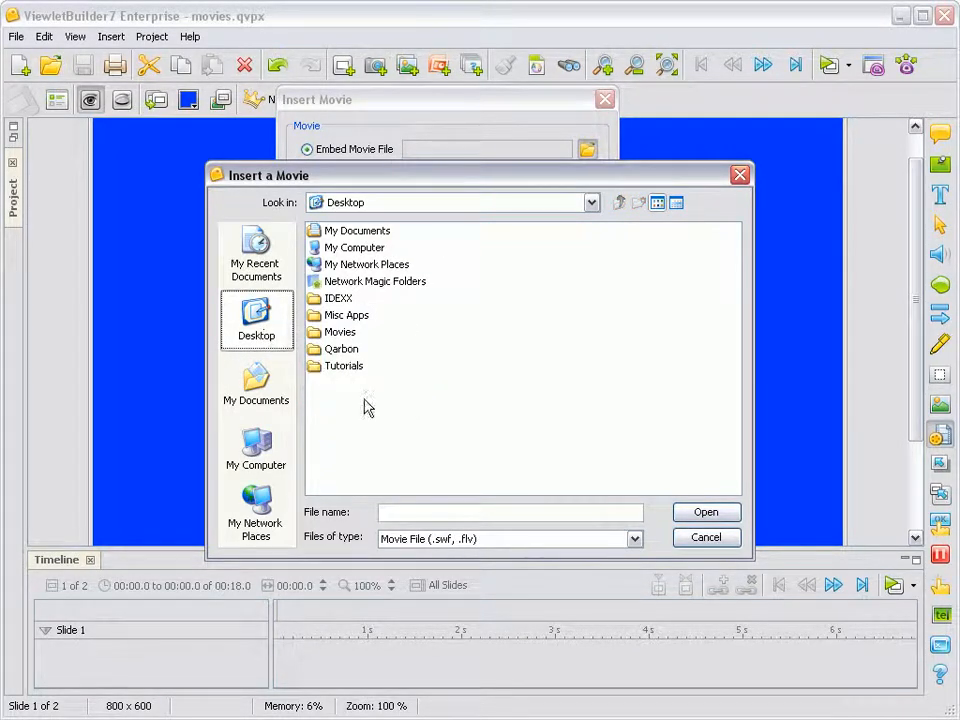
double_click(315, 338)
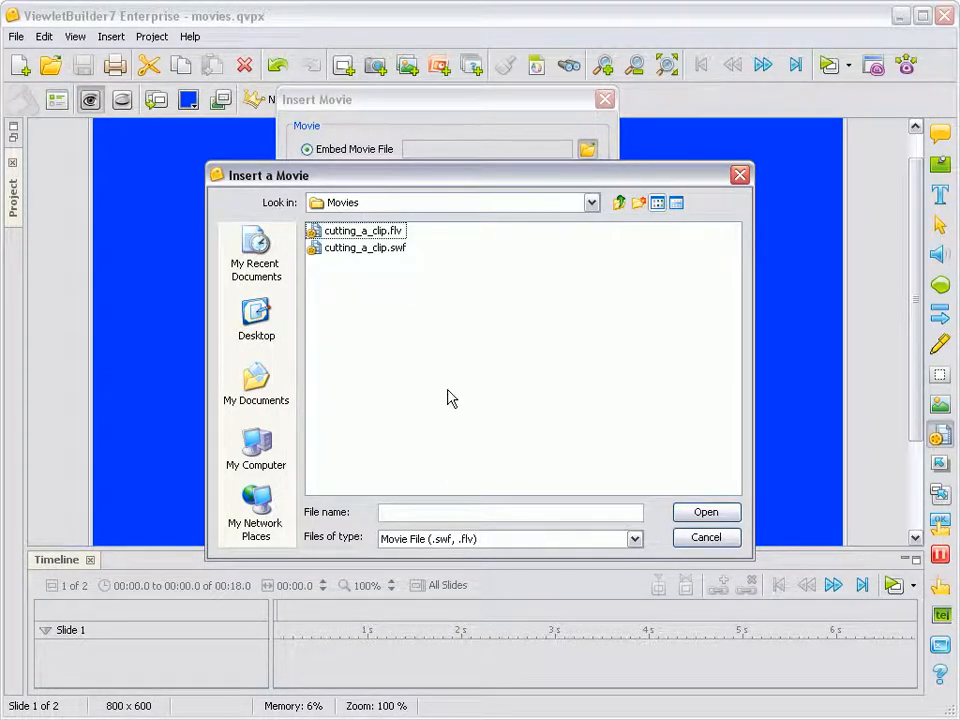
click(373, 253)
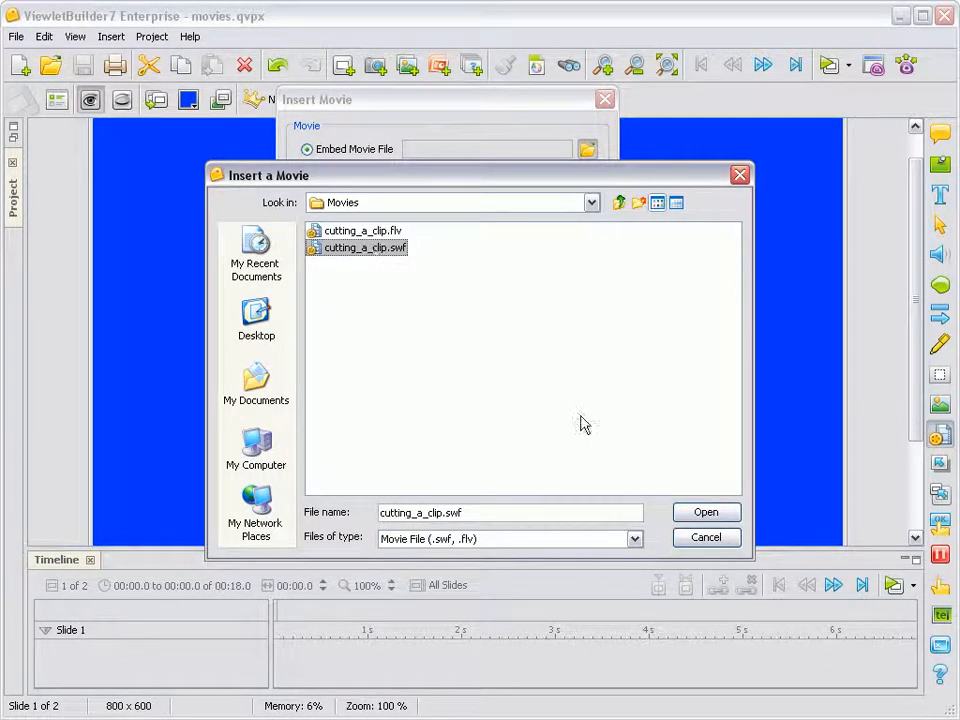
click(707, 516)
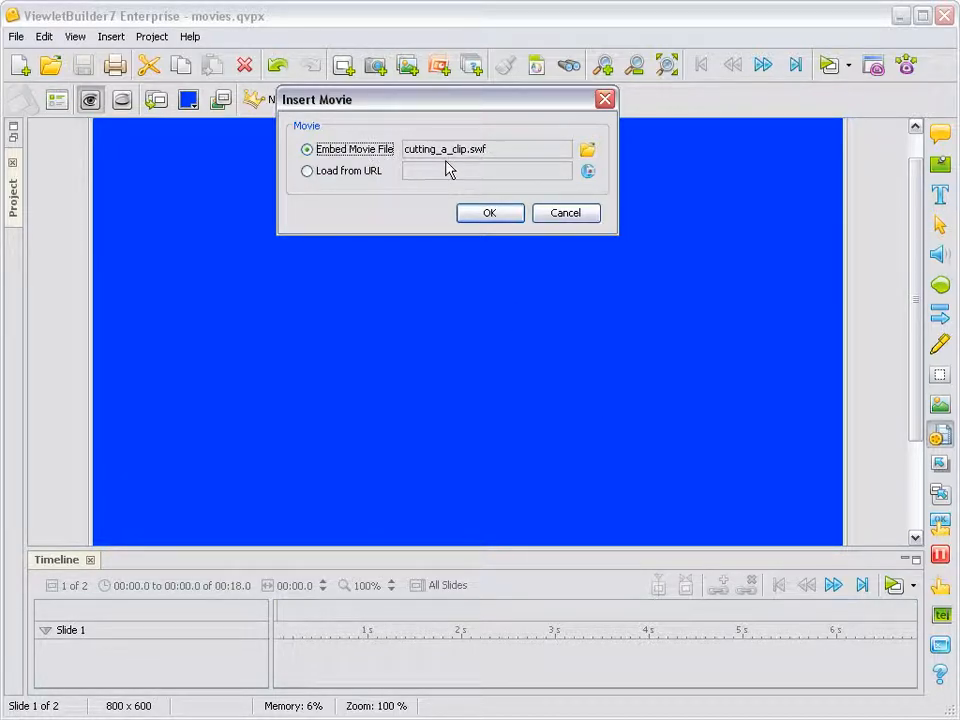
click(488, 216)
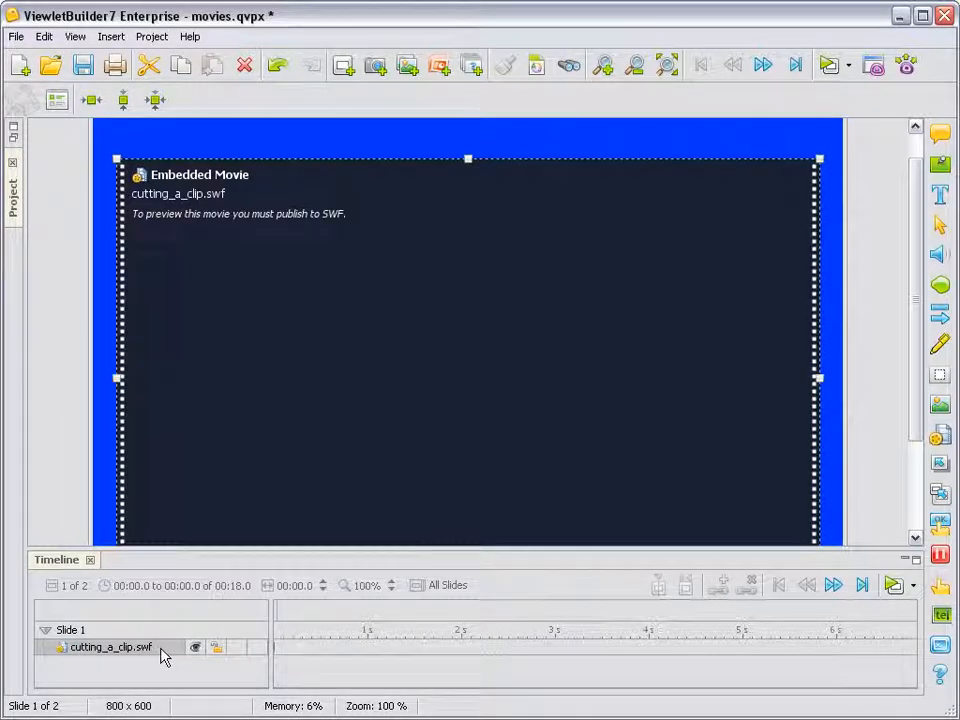
Minimize the timeline, then resize the embedded movie to about 749 × 467 and position it at about left 27, top 67
click(904, 561)
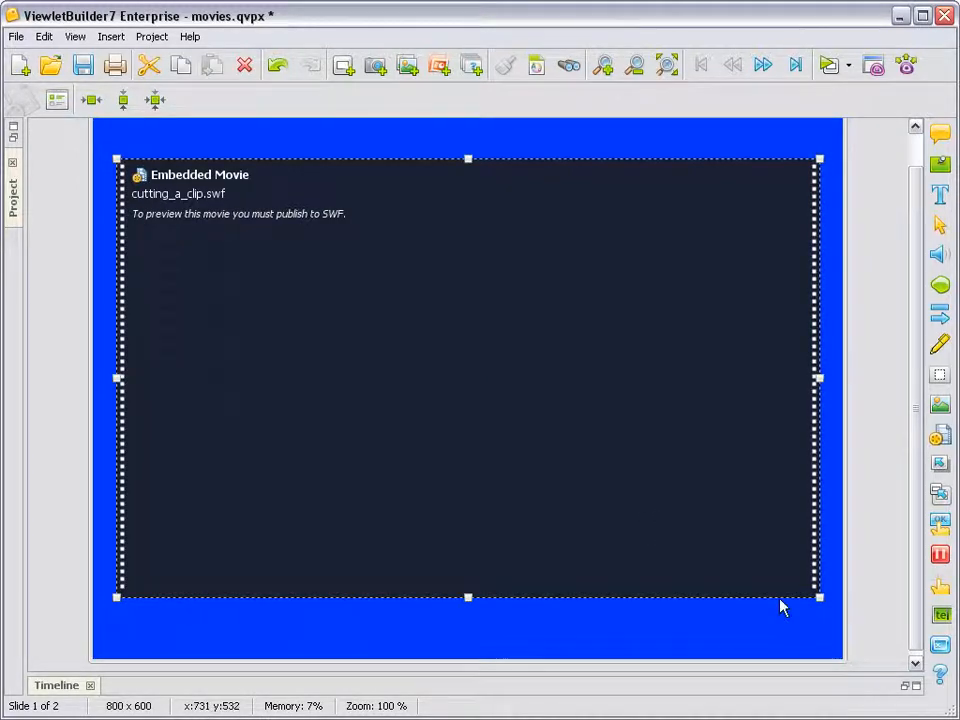
mouse_move(818, 595)
mouse_down()
mouse_move(660, 517)
mouse_move(818, 616)
mouse_up()
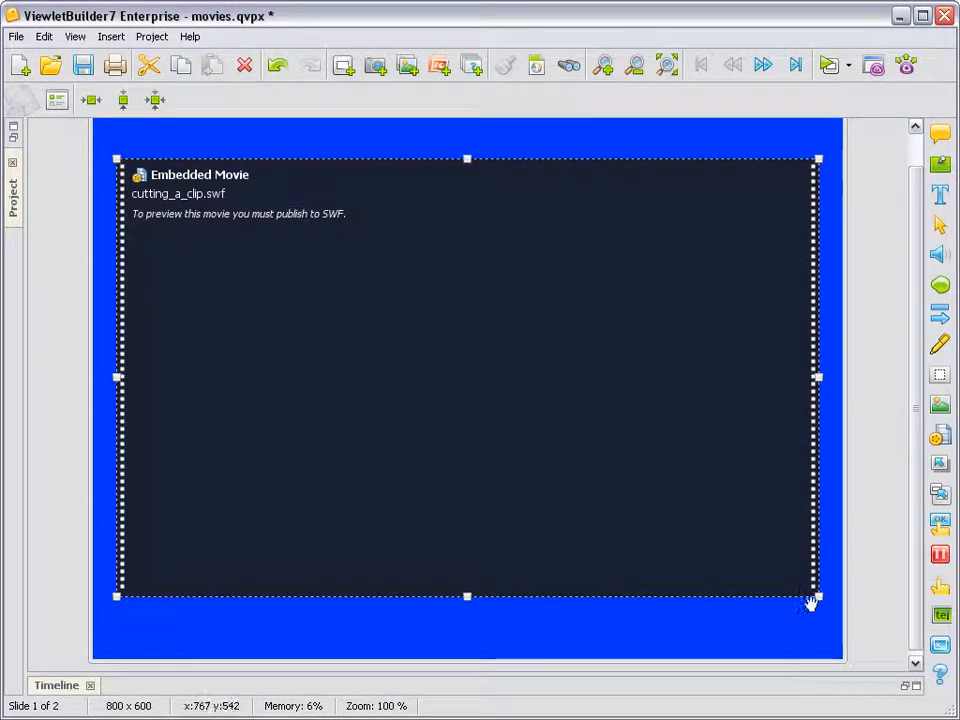
mouse_move(458, 433)
mouse_down()
mouse_move(437, 424)
mouse_move(501, 418)
mouse_move(452, 454)
mouse_move(461, 424)
mouse_move(462, 434)
mouse_up()
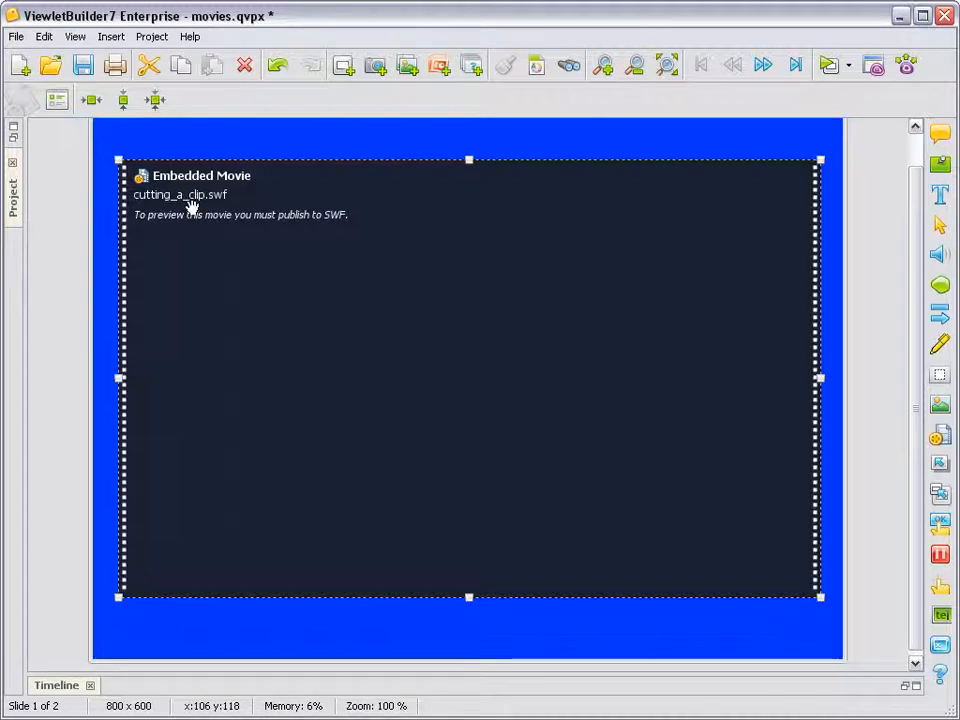
Review the embedded movie's general and source properties, and enable the waiting animation while the movie is being loaded
click(57, 102)
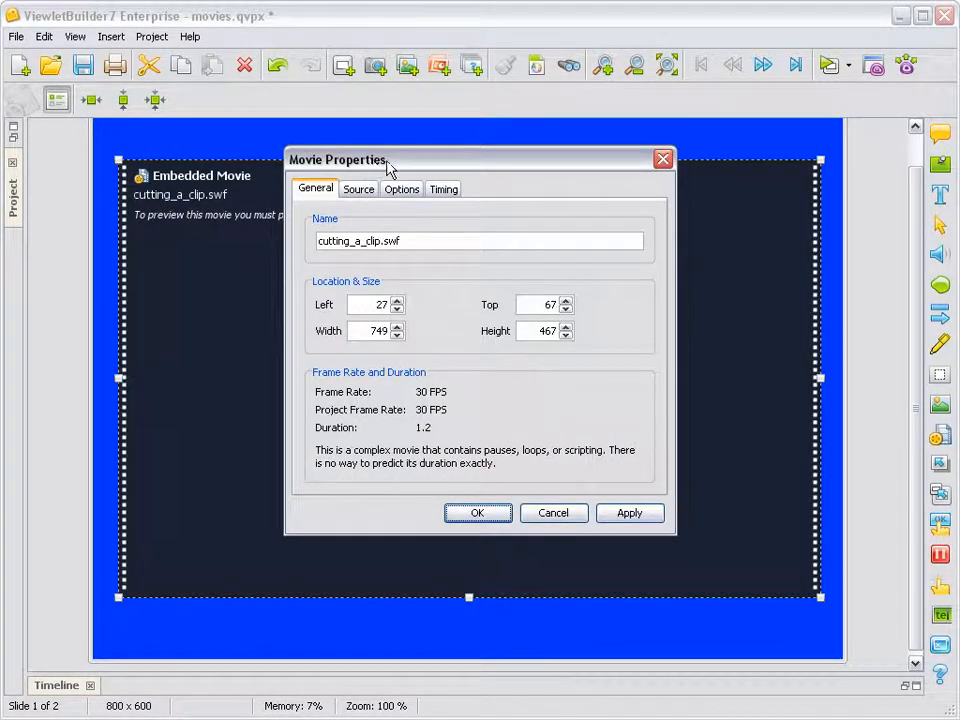
drag(395, 165, 431, 61)
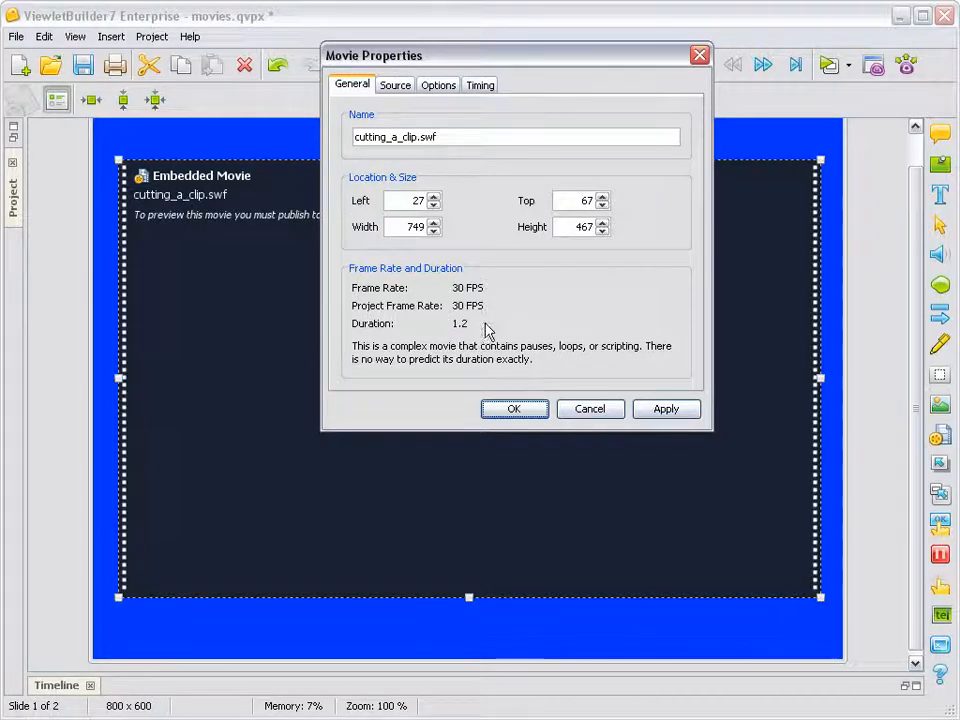
click(402, 87)
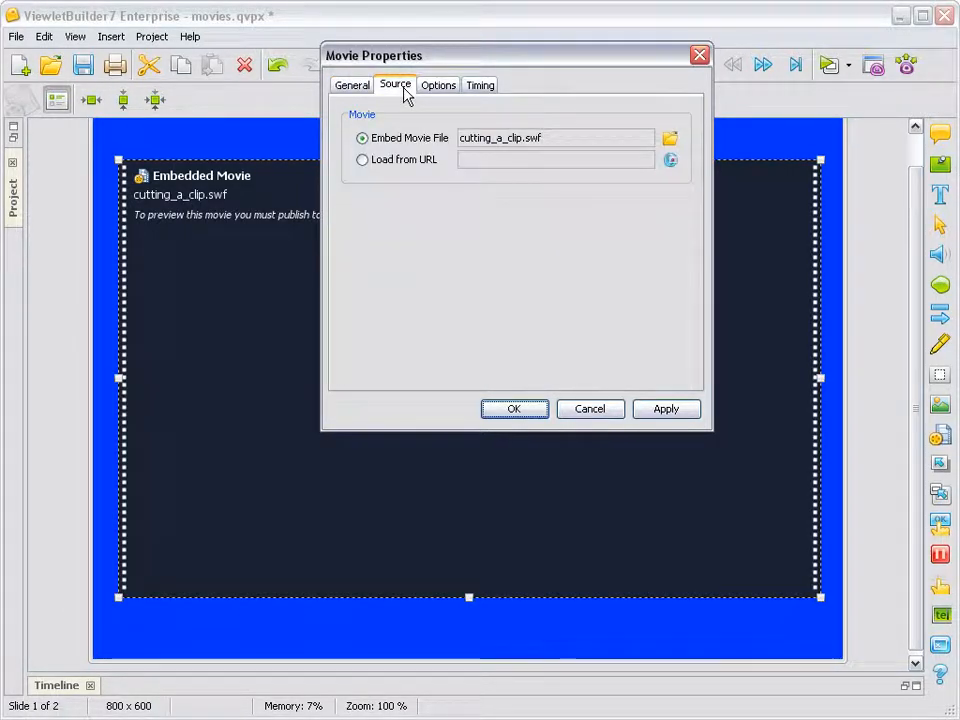
drag(373, 64, 355, 76)
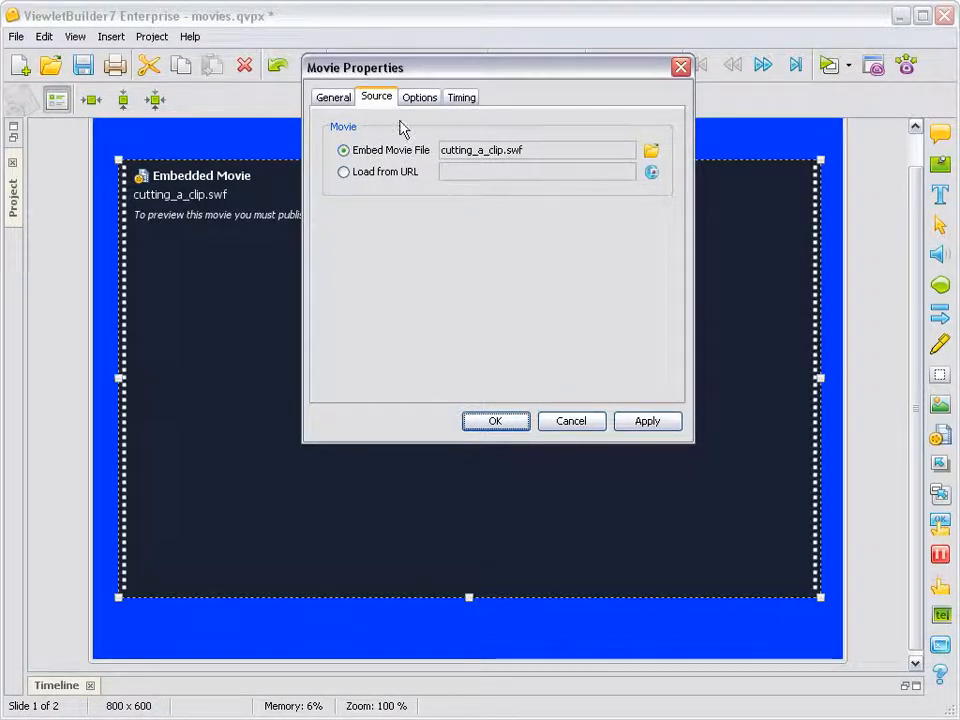
click(425, 99)
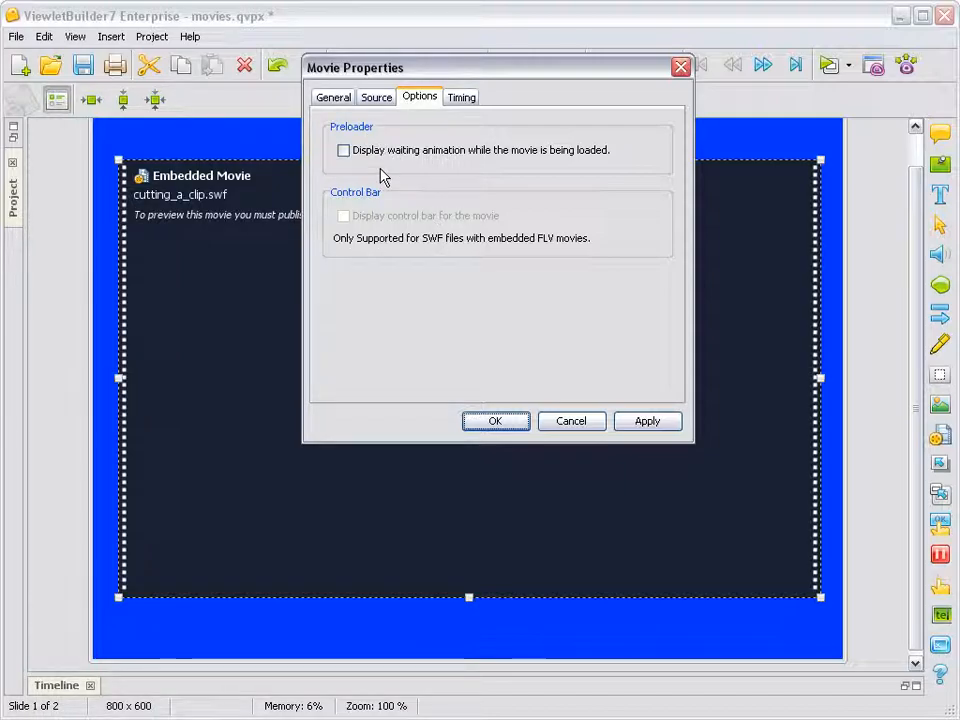
click(344, 152)
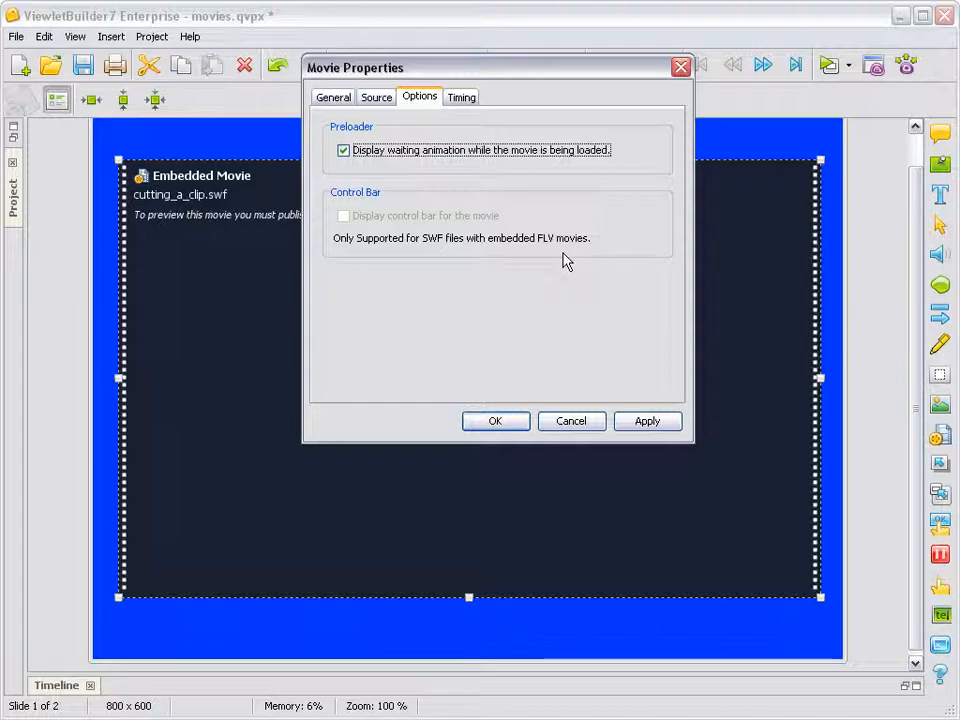
Review the timing rules, accept the movie properties with "Pause Viewlet While Playing - Resume When Complete", and save the project
click(460, 97)
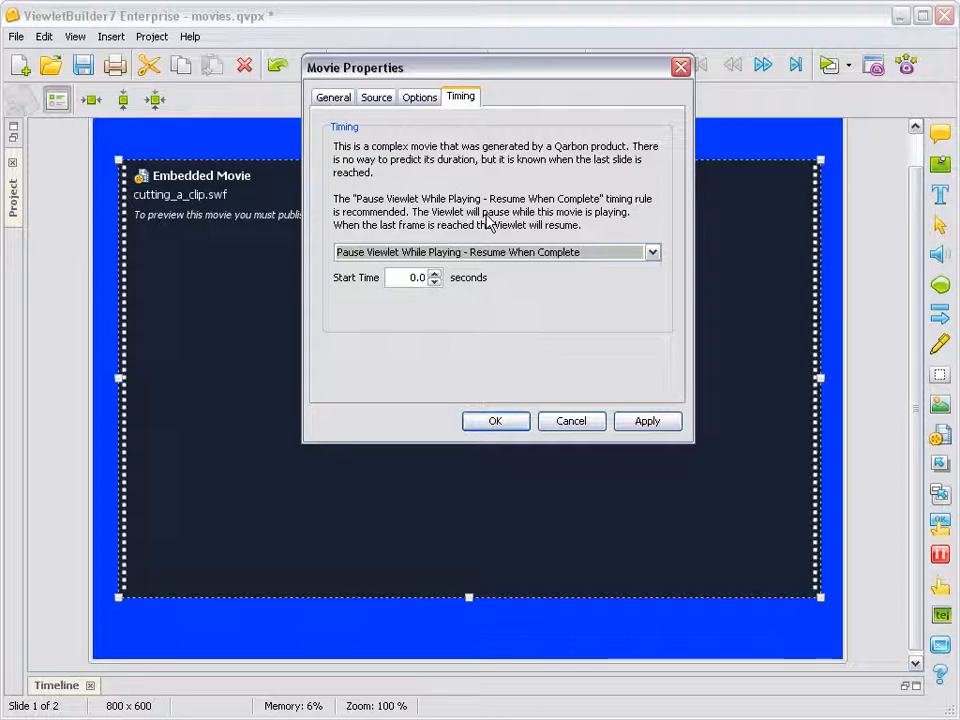
click(652, 254)
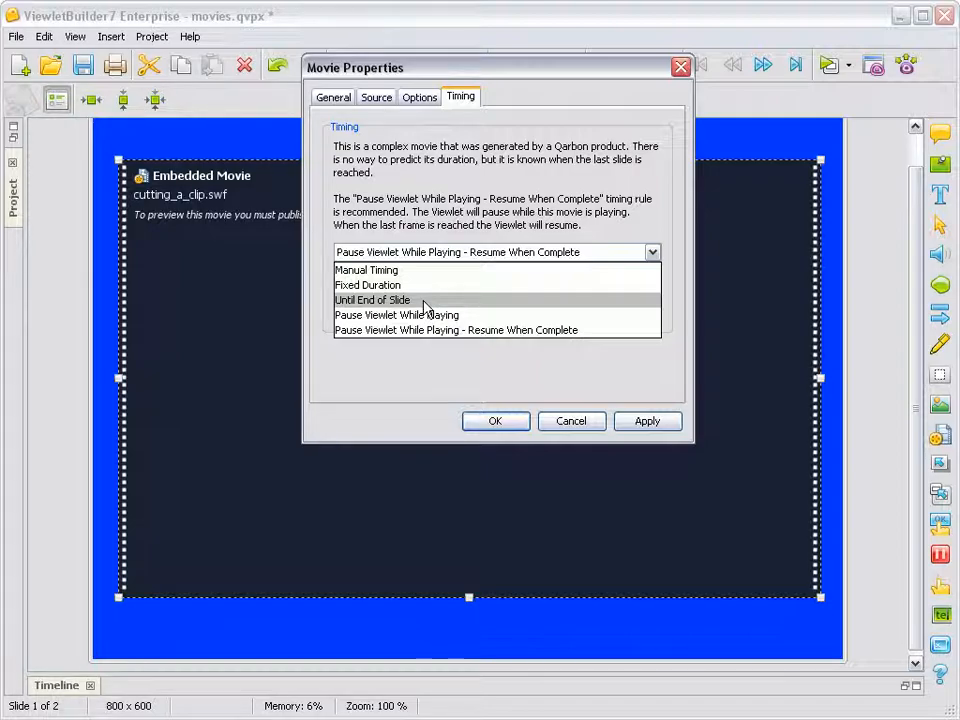
click(508, 364)
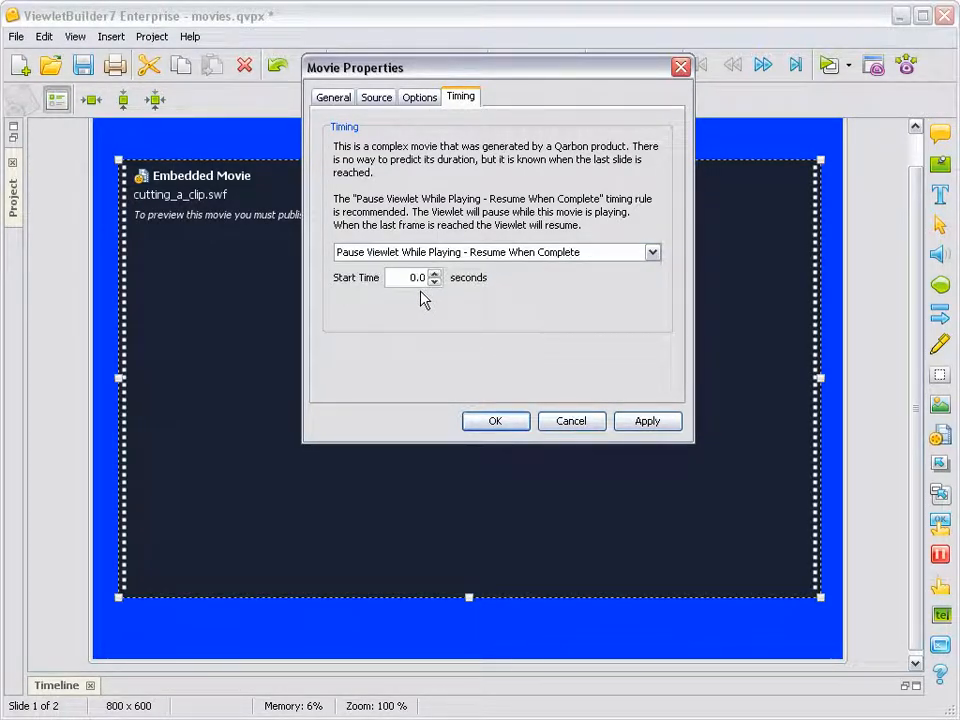
drag(410, 278, 437, 280)
key(BackSpace)
click(496, 423)
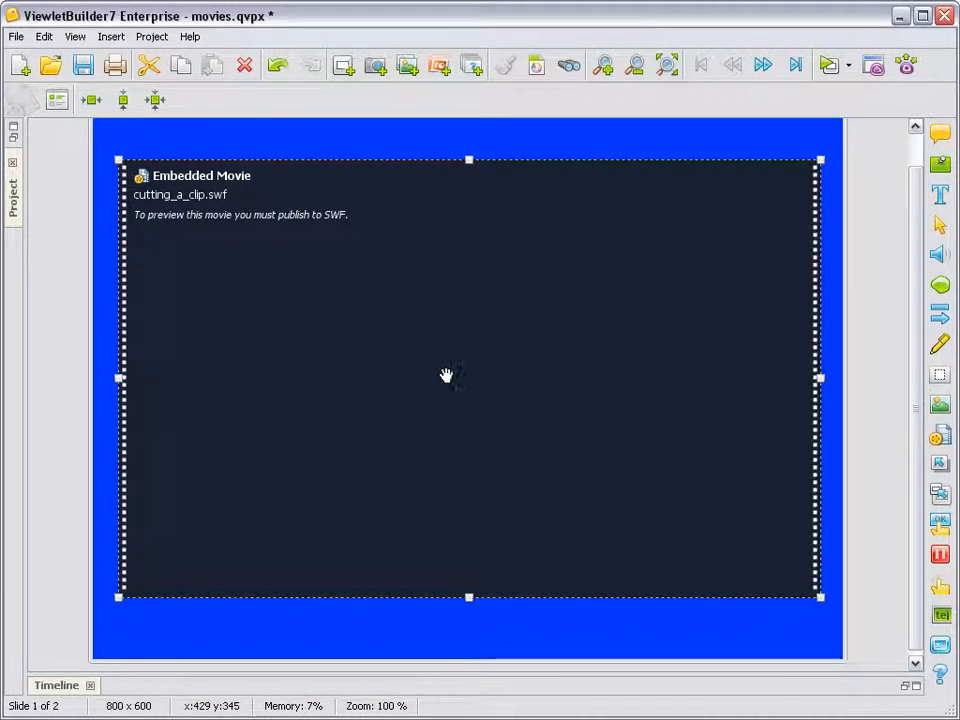
click(86, 68)
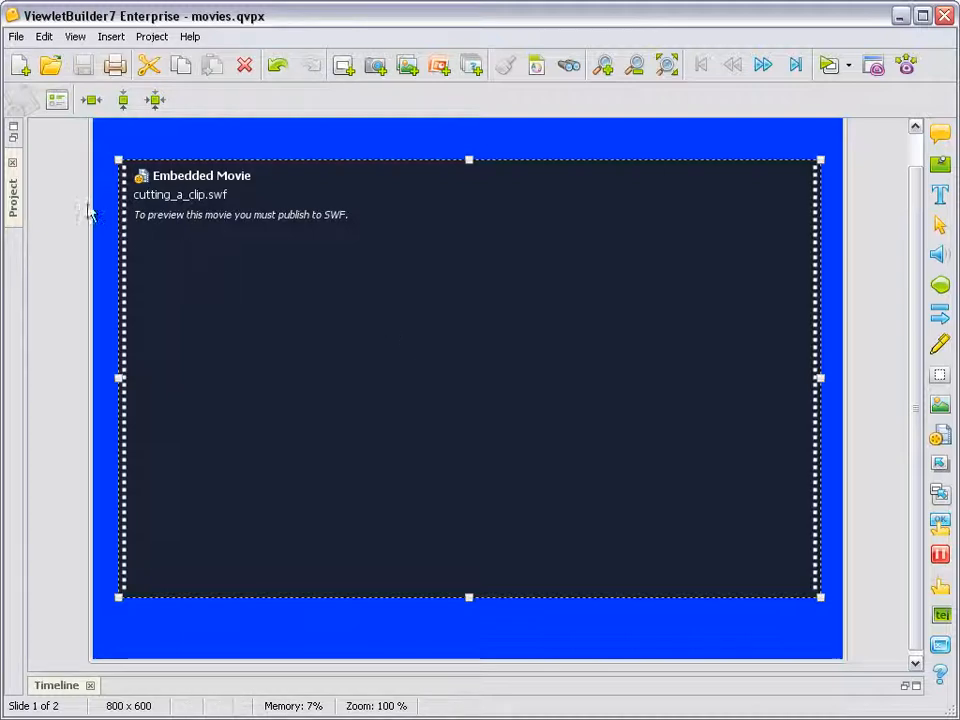
Embed cutting_a_clip.flv from the Movies folder on slide 2
click(18, 200)
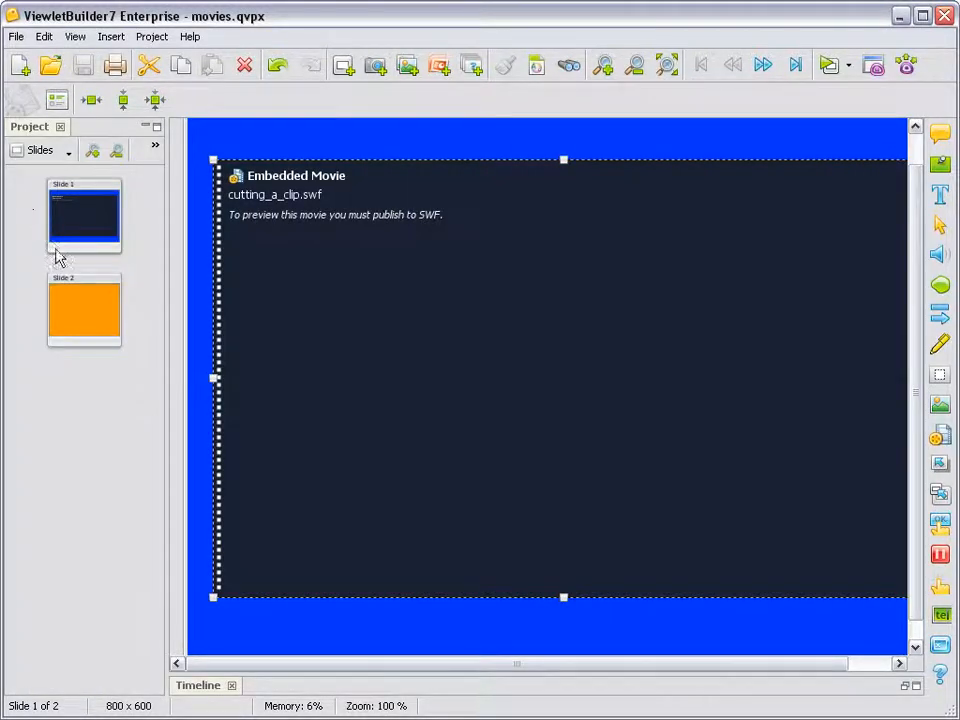
click(85, 307)
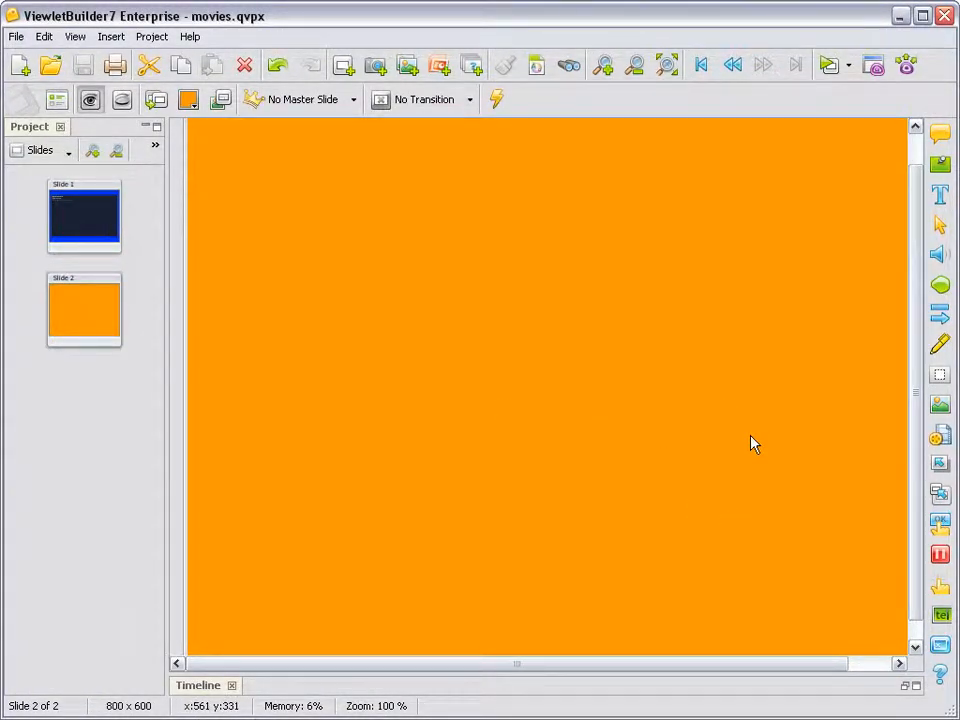
click(940, 437)
drag(566, 314, 573, 165)
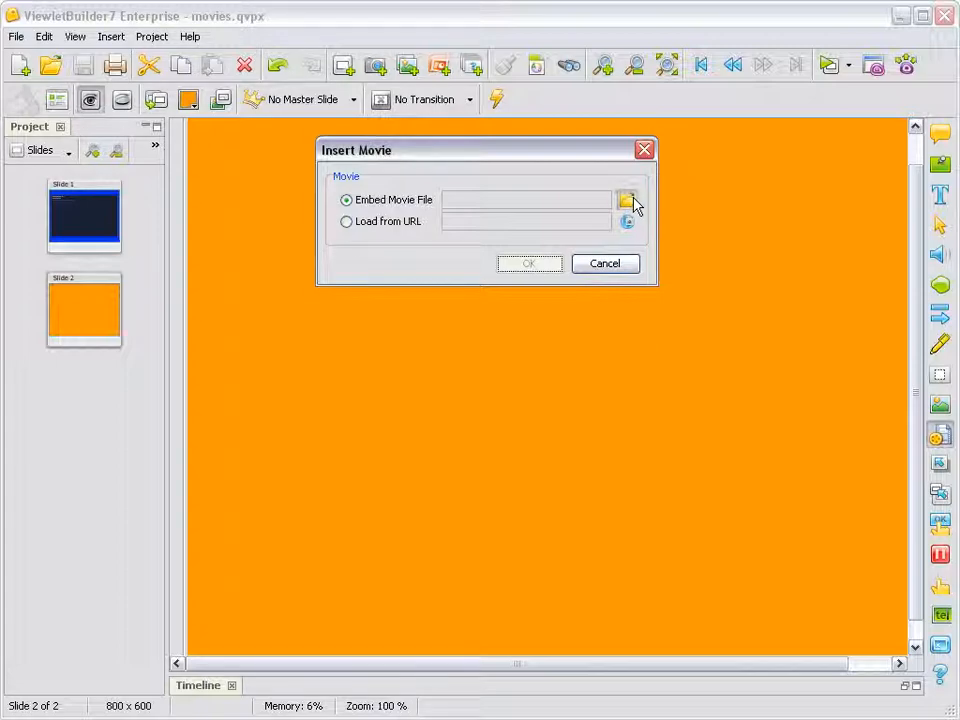
click(627, 201)
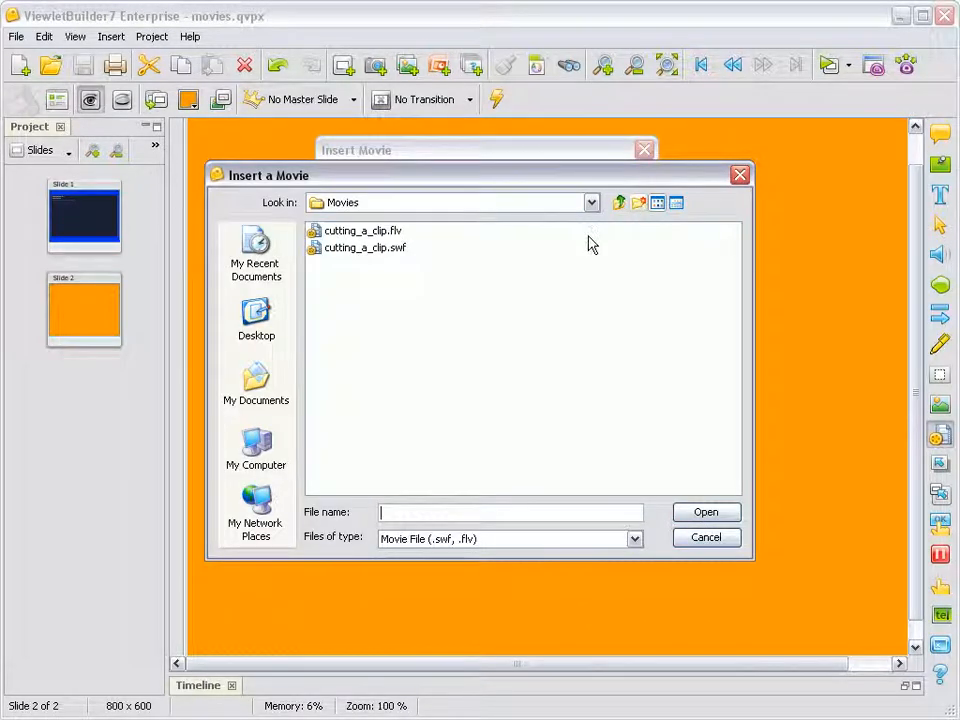
click(392, 231)
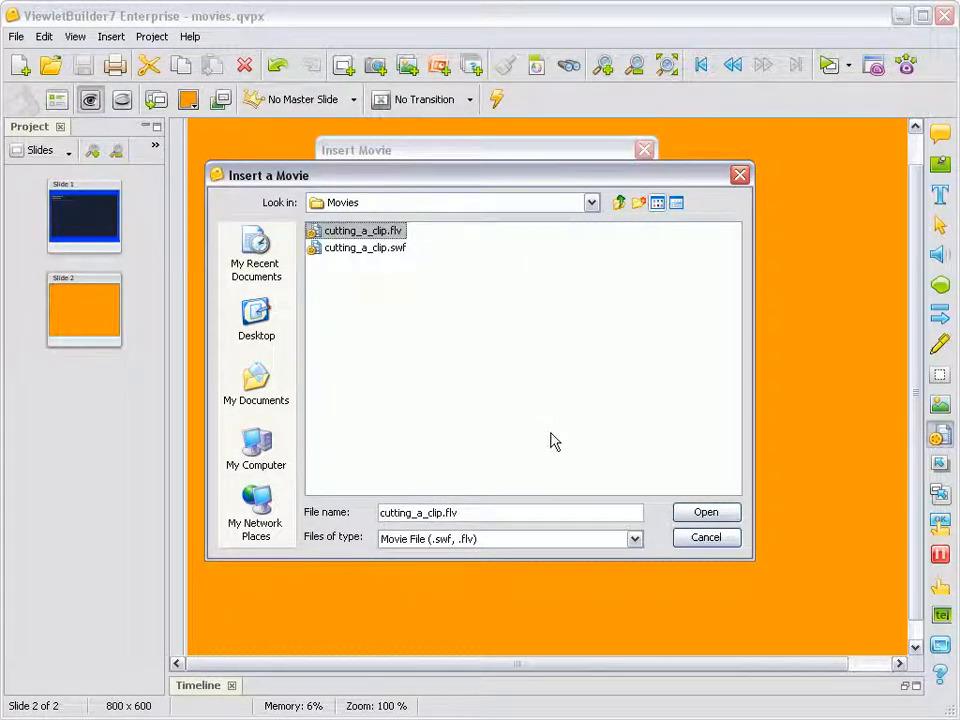
click(701, 518)
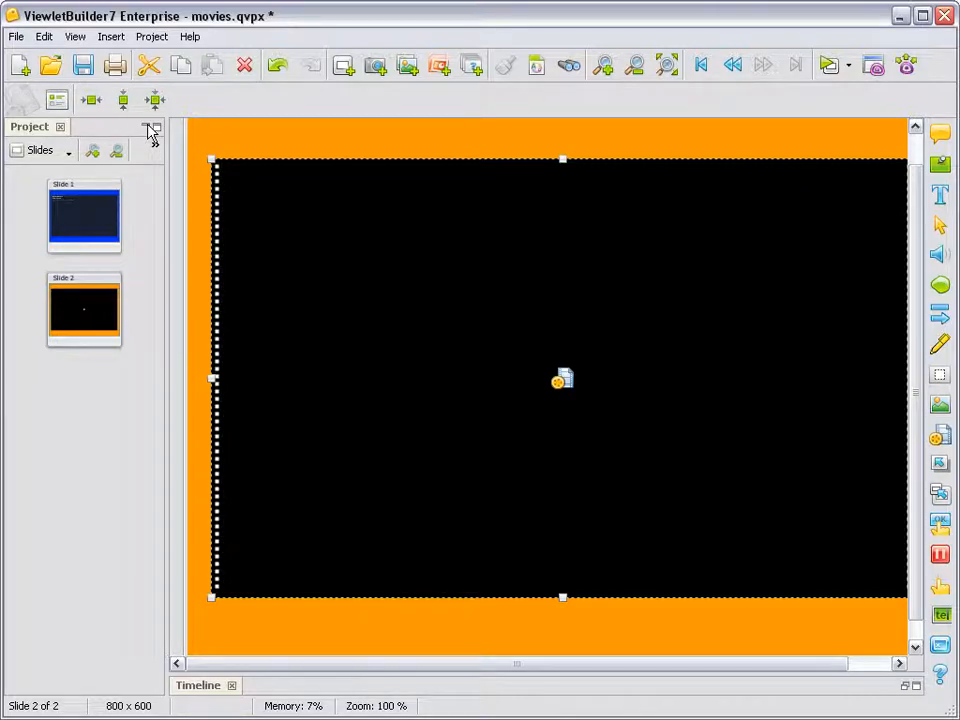
Minimize the slide list, then resize the FLV movie to about 749 × 475 and position it at about left 26, top 61
click(154, 128)
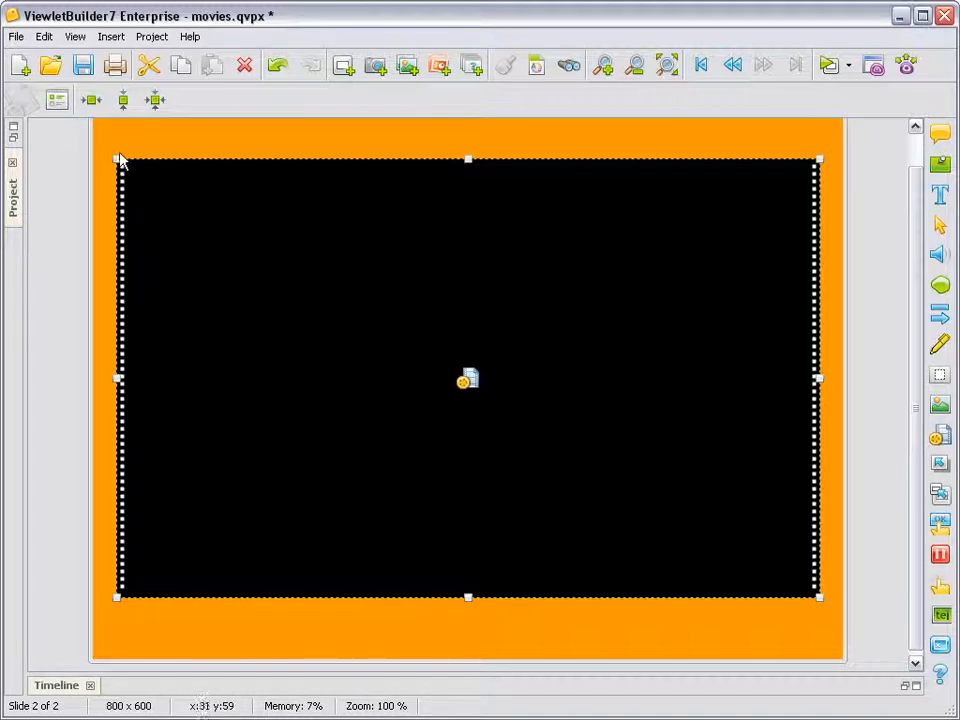
mouse_move(130, 174)
mouse_down()
mouse_move(208, 221)
mouse_move(129, 160)
mouse_up()
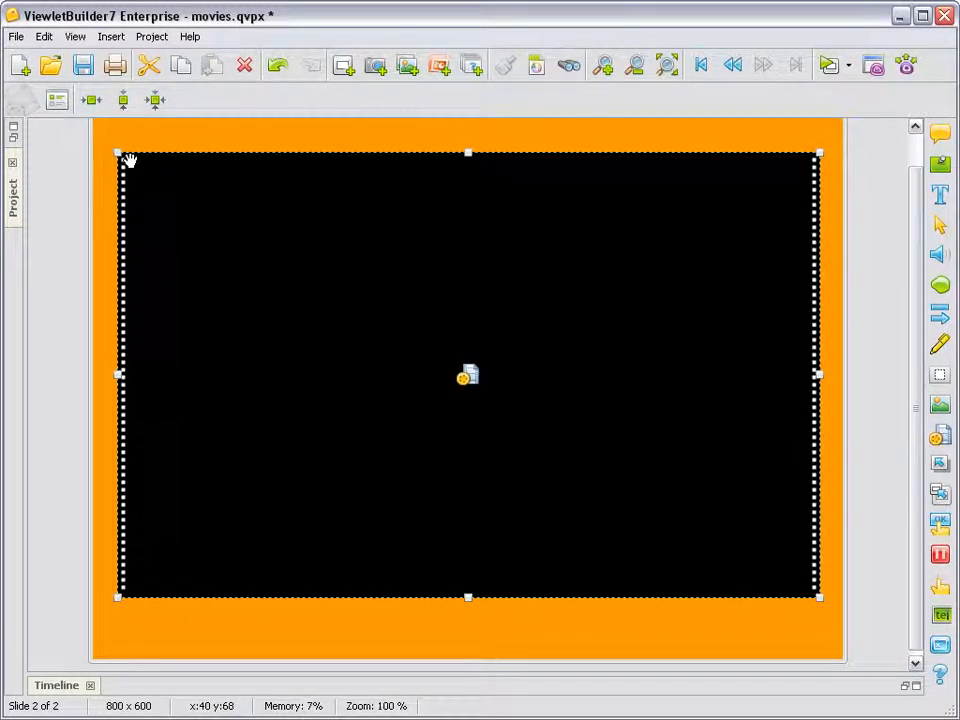
mouse_move(416, 343)
mouse_down()
mouse_move(411, 399)
mouse_move(441, 336)
mouse_move(416, 347)
mouse_up()
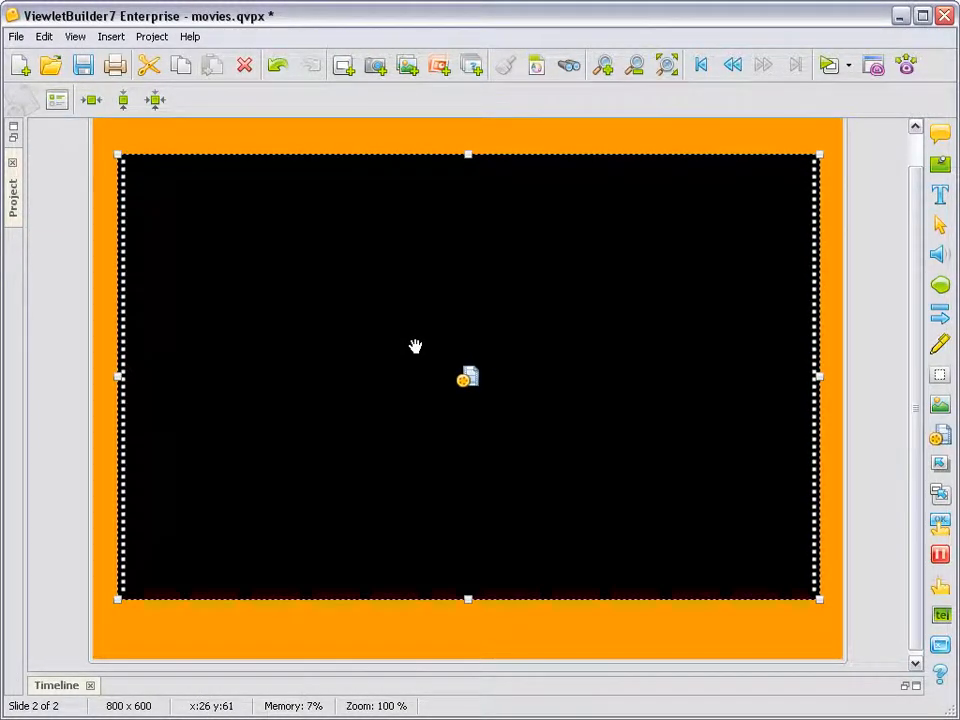
Review the FLV movie's general and source properties and its preloader and control bar options
double_click(313, 287)
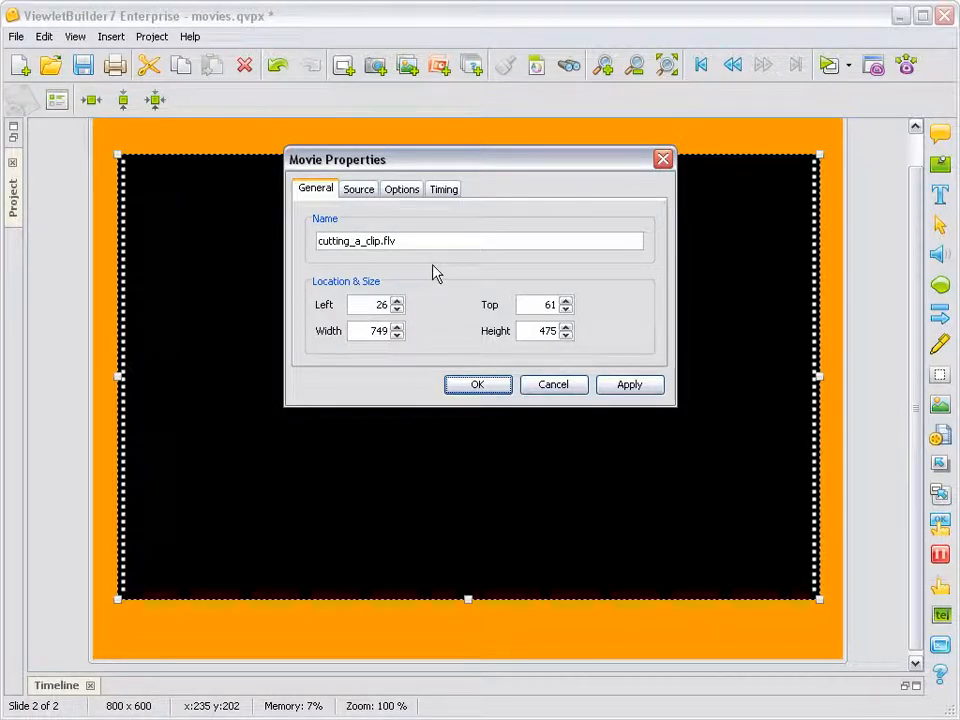
click(363, 192)
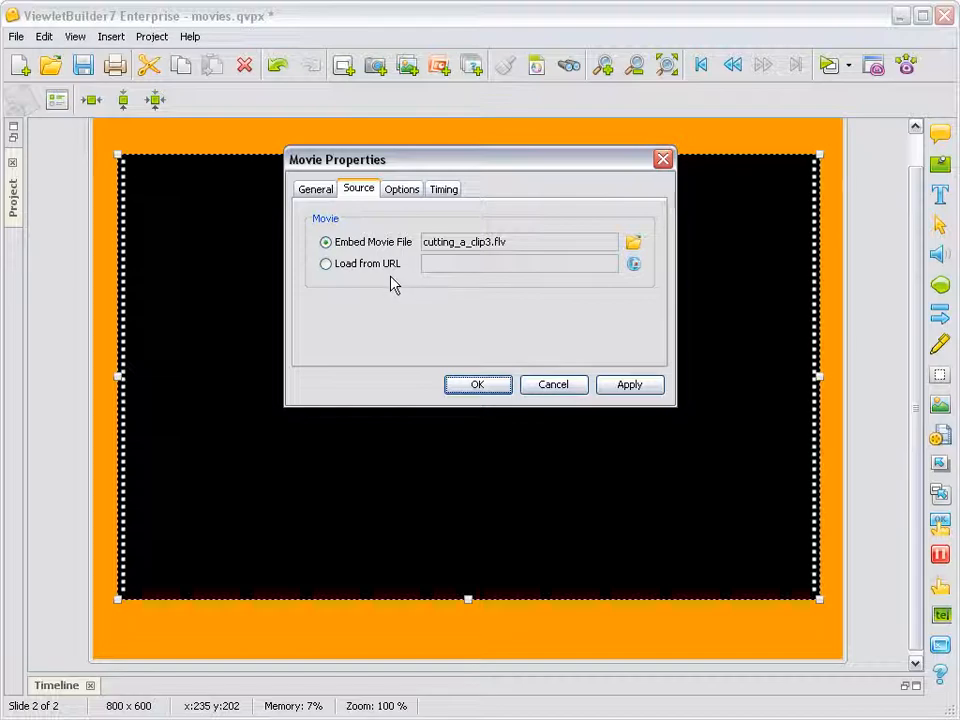
click(408, 192)
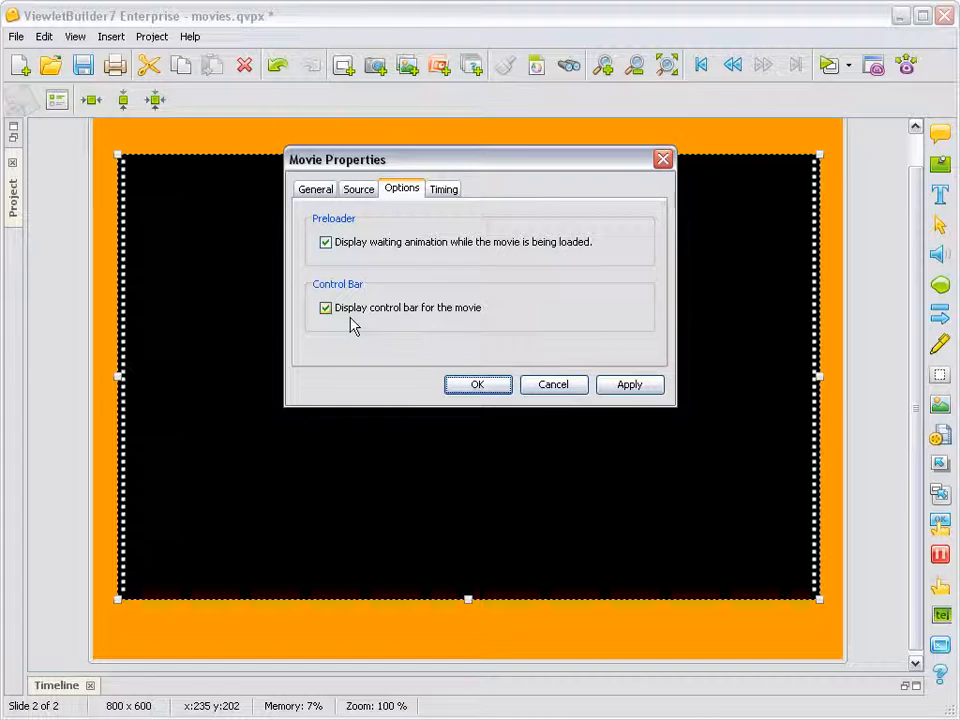
Review the timing rules, keep Fixed Duration with a start time of .5 seconds, accept the movie properties, and save the project
click(443, 190)
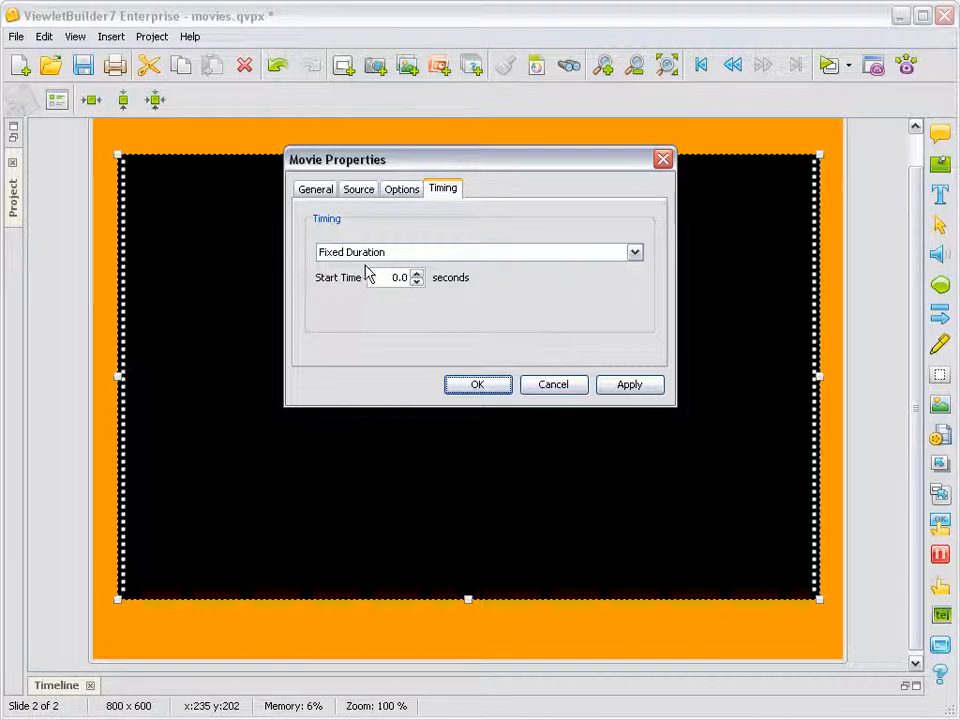
click(634, 254)
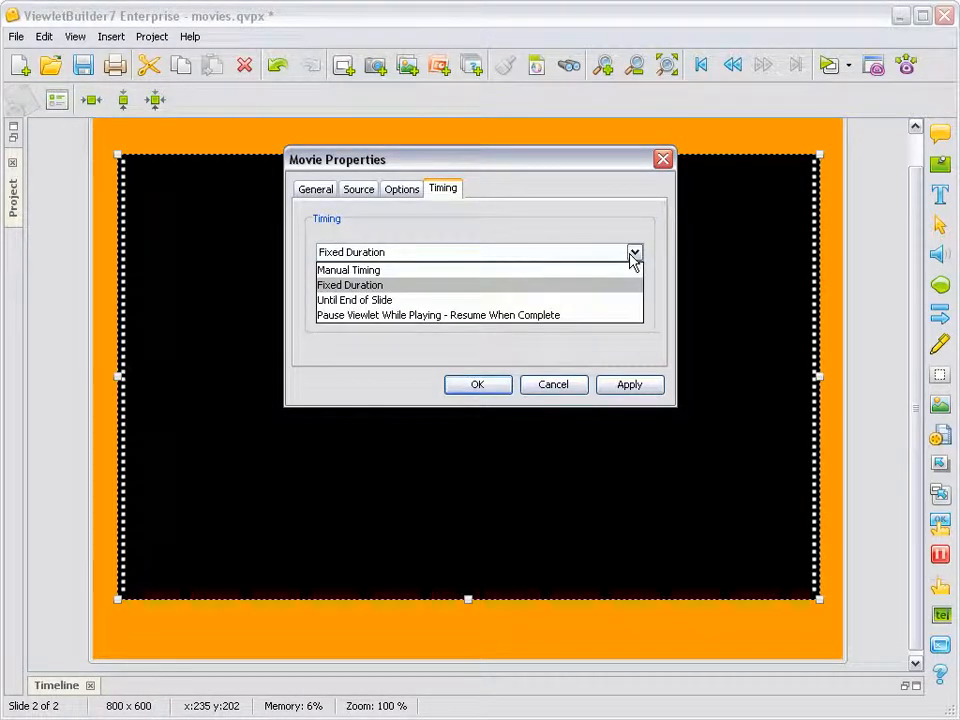
click(634, 254)
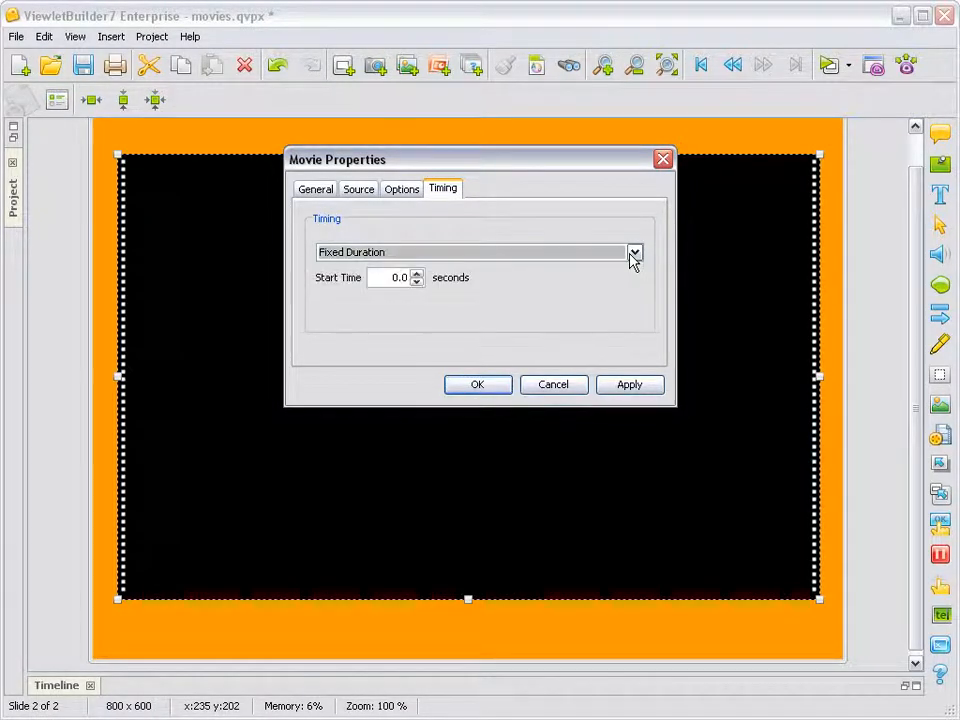
click(400, 278)
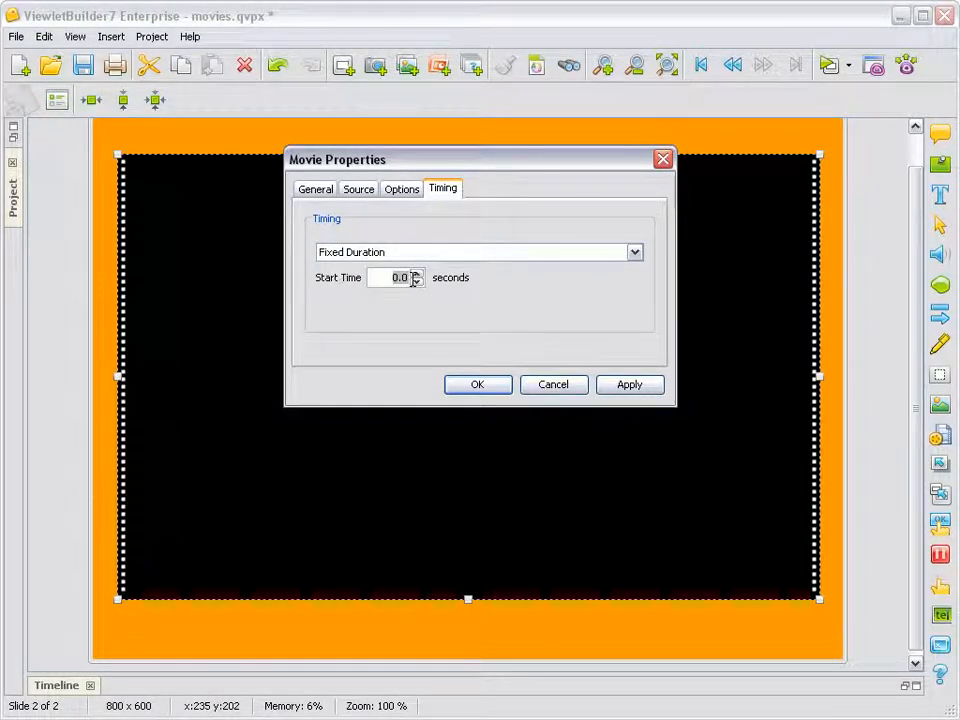
key(BackSpace)
text(.5)
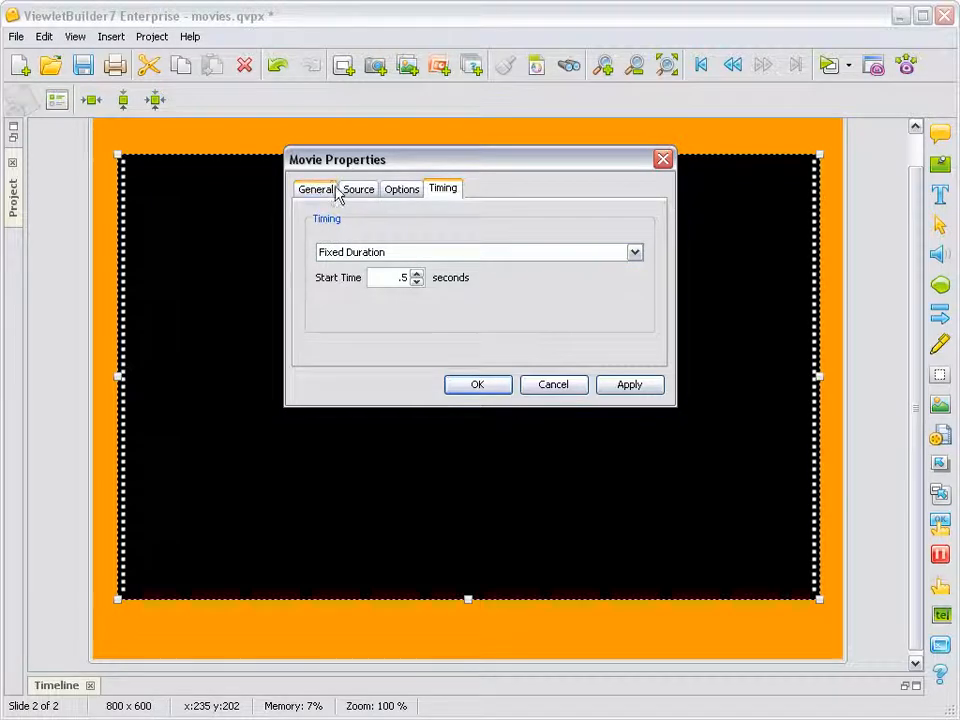
click(476, 386)
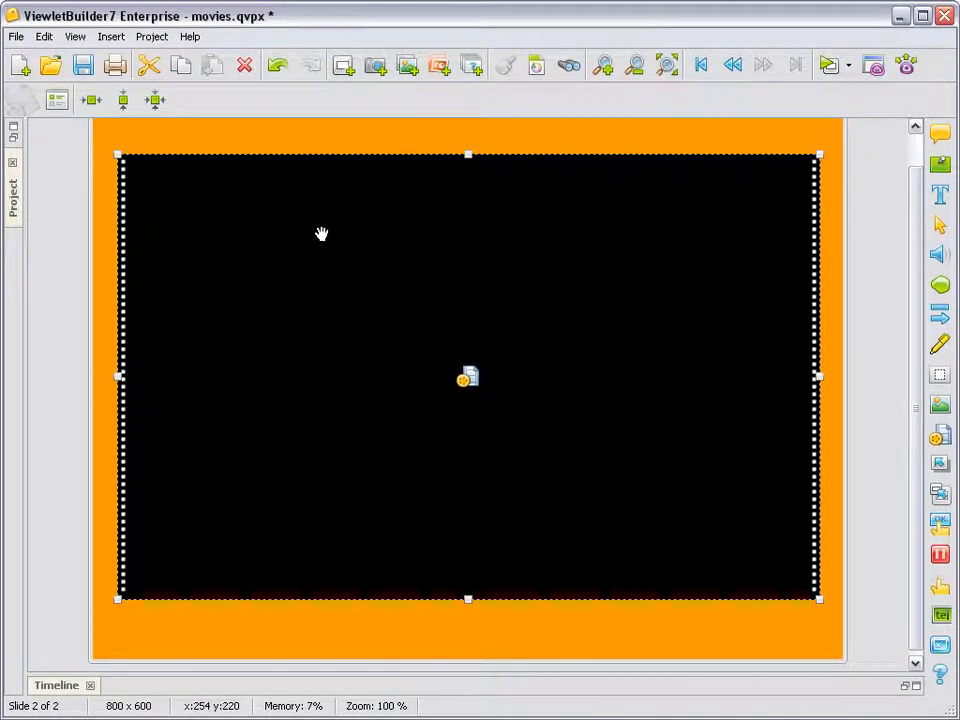
click(83, 66)
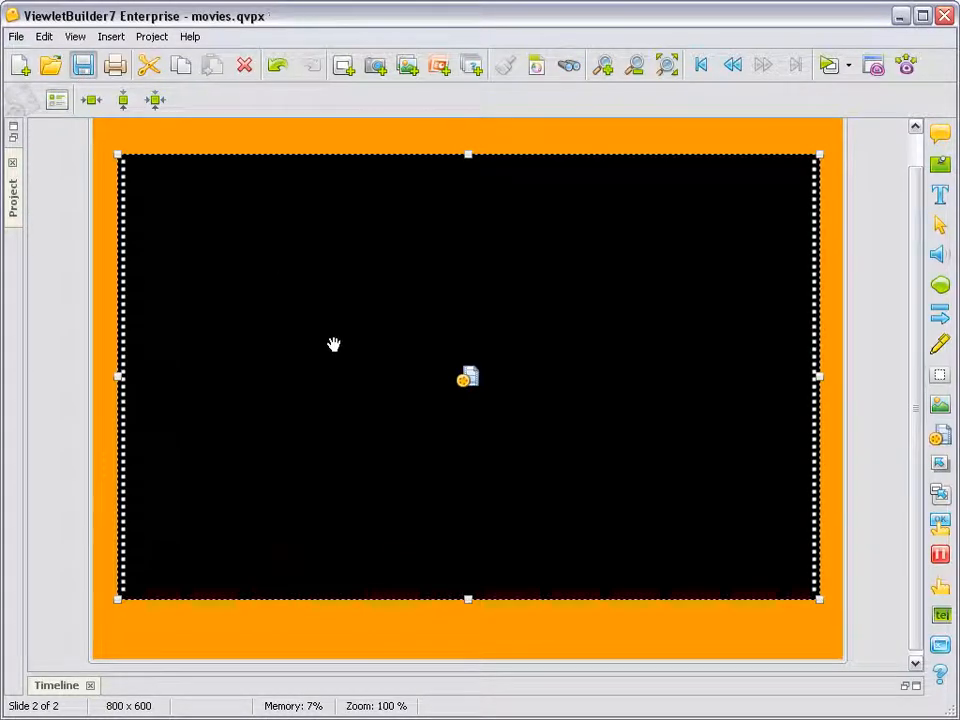